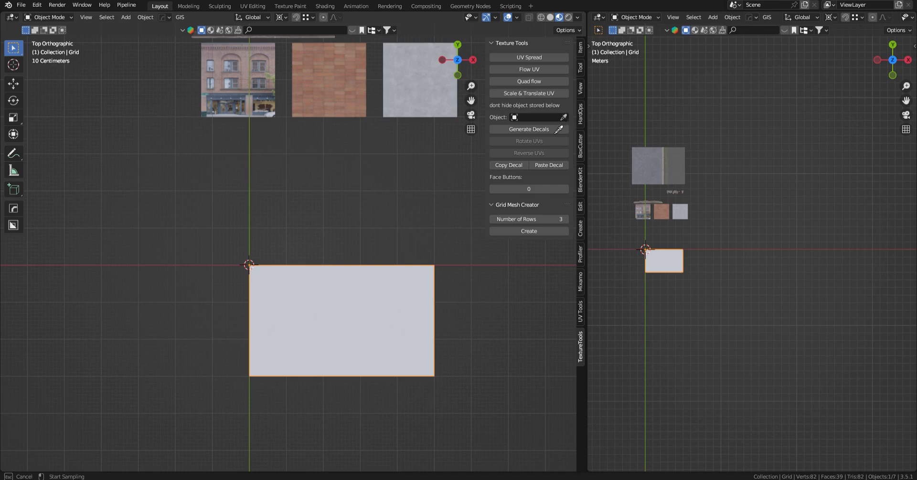
- Set the Grid as the texture tools' target object and generate decals for its faces
{"action": "scroll", "coordinate": [397, 220], "scroll_direction": "up", "scroll_amount": 1}
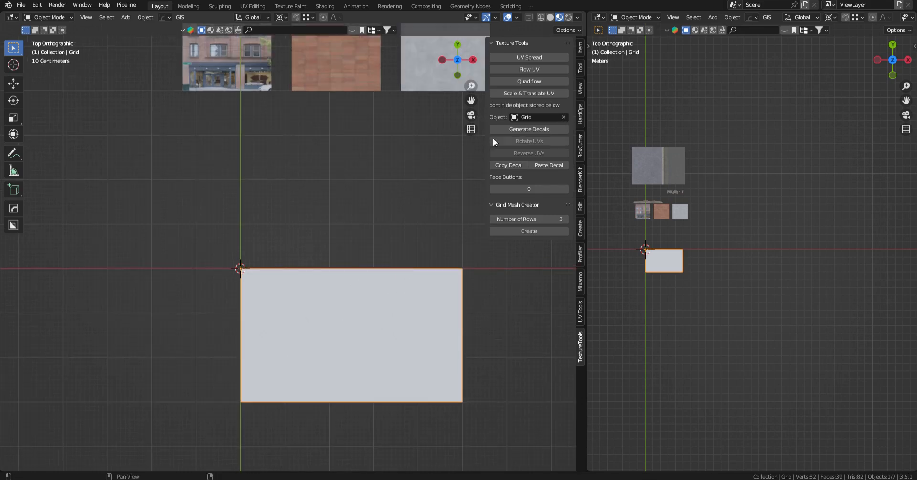
{"action": "left_click", "coordinate": [519, 127]}
{"action": "scroll", "coordinate": [327, 216], "scroll_direction": "down", "scroll_amount": 2}
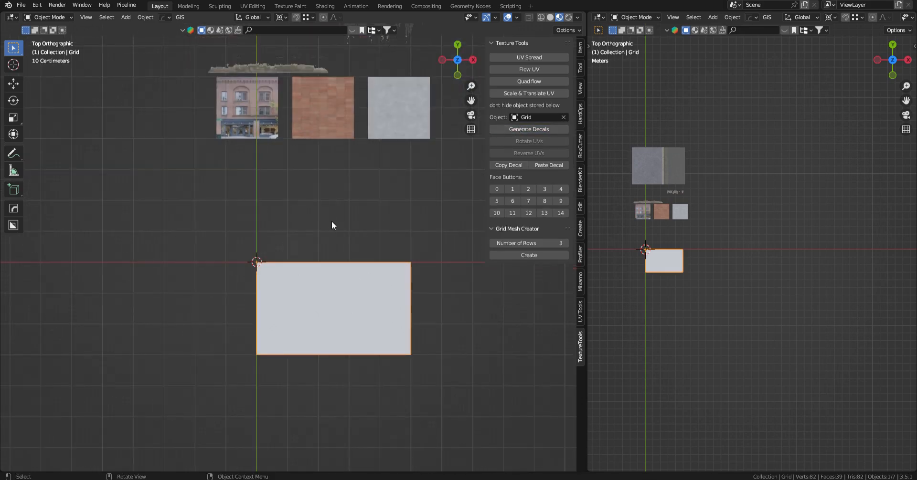
- Frame the building facade plane in one viewport and the target grid in the other
{"action": "scroll", "coordinate": [327, 233], "scroll_direction": "up", "scroll_amount": 3}
{"action": "left_click", "coordinate": [274, 161]}
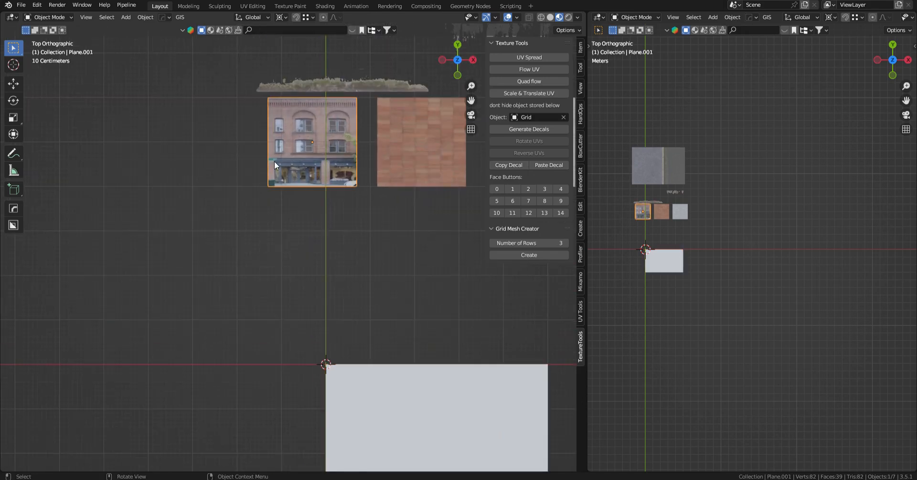
{"action": "key", "text": "KP_Decimal"}
{"action": "scroll", "coordinate": [755, 248], "scroll_direction": "up", "scroll_amount": 3}
{"action": "left_click", "coordinate": [634, 280]}
{"action": "key", "text": "KP_Decimal"}
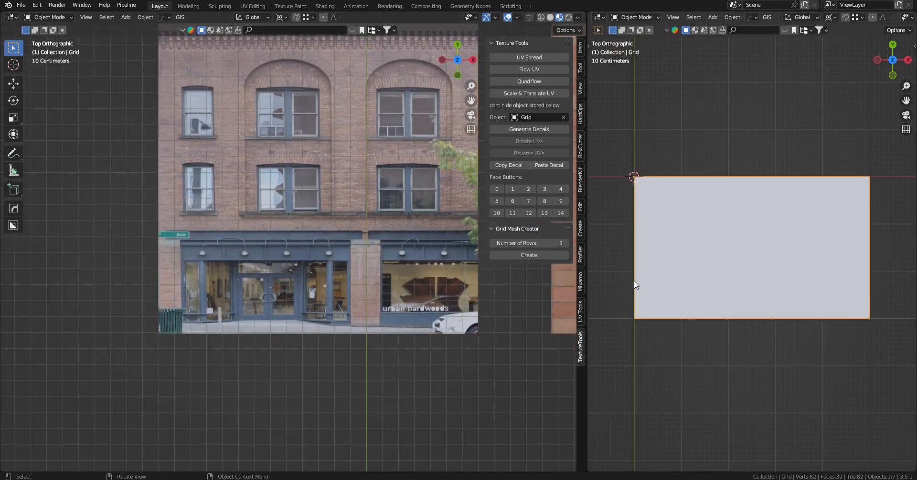
{"action": "middle_click_drag", "start_coordinate": [645, 272], "coordinate": [646, 262], "text": "shift"}
{"action": "scroll", "coordinate": [647, 263], "scroll_direction": "up", "scroll_amount": 1}
{"action": "scroll", "coordinate": [646, 263], "scroll_direction": "down", "scroll_amount": 1}
- Copy the facade plane's storefront entrance face as a decal onto grid face 0
{"action": "left_click", "coordinate": [296, 306]}
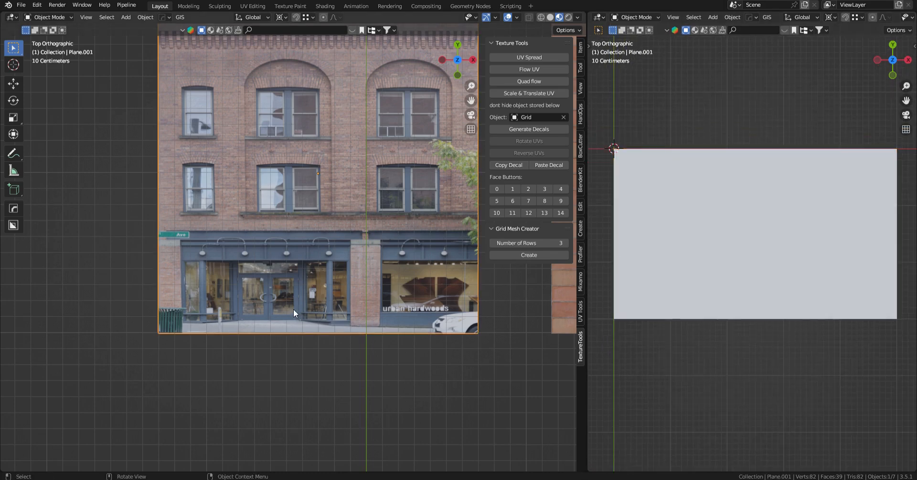
{"action": "key", "text": "Tab"}
{"action": "left_click", "coordinate": [296, 306]}
{"action": "middle_click_drag", "start_coordinate": [296, 306], "coordinate": [290, 328]}
{"action": "key", "text": "KP_Decimal"}
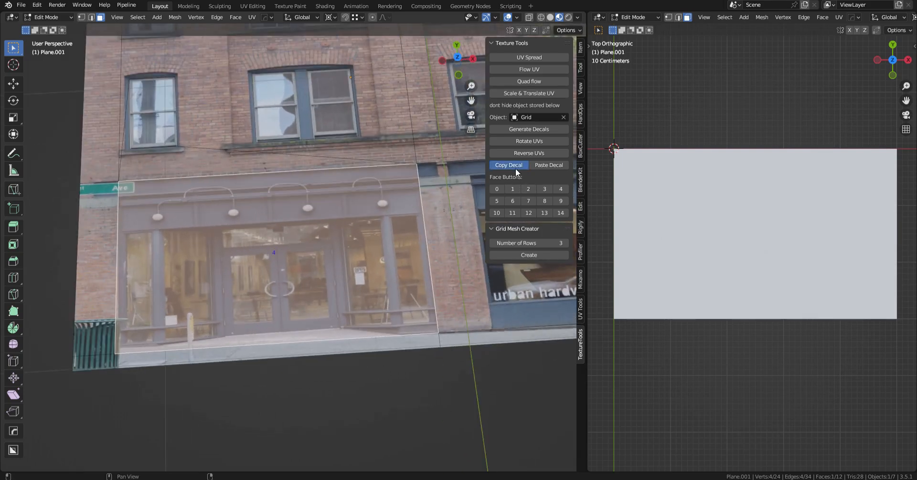
{"action": "left_click", "coordinate": [497, 189]}
- Copy the facade's lower single-window face as a decal onto grid face 1
{"action": "middle_click_drag", "start_coordinate": [321, 181], "coordinate": [343, 269], "text": "shift"}
{"action": "left_click", "coordinate": [181, 224]}
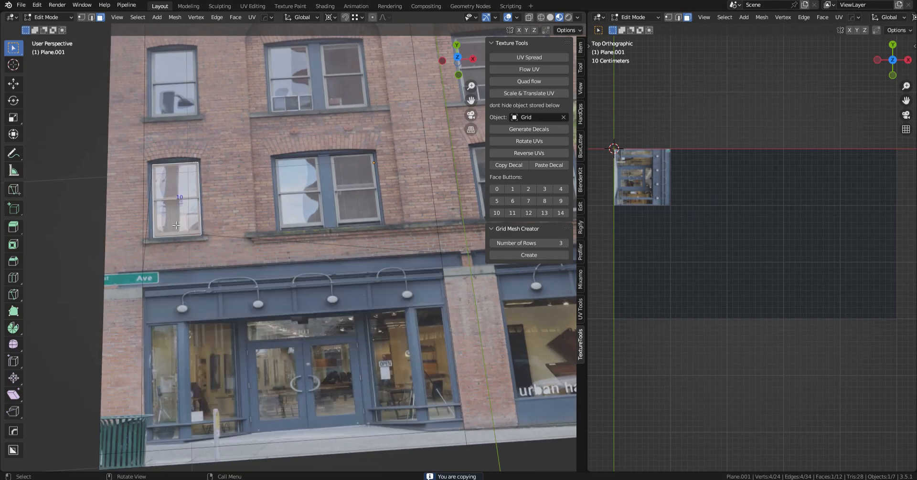
{"action": "key", "text": "KP_Decimal"}
{"action": "scroll", "coordinate": [310, 259], "scroll_direction": "up", "scroll_amount": 4}
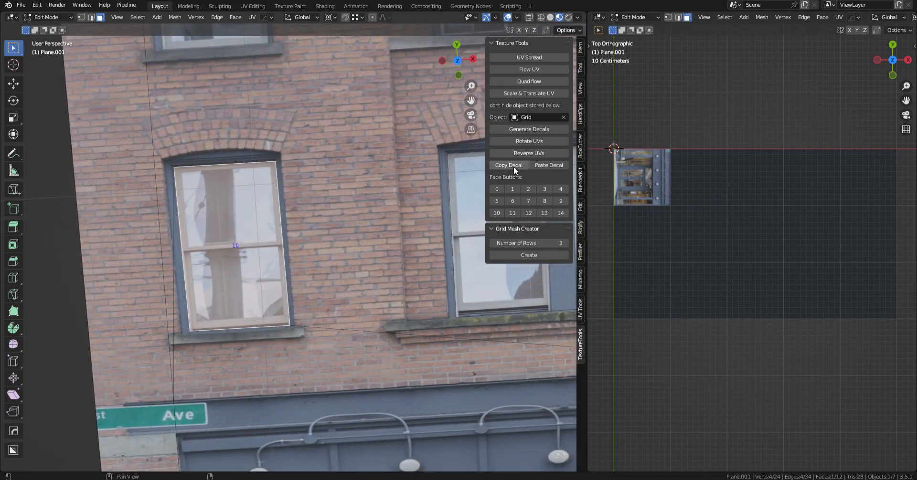
{"action": "left_click", "coordinate": [513, 189]}
- With Correct Face Attributes on, duplicate the single-window face about 0.475 m up onto the upper window and copy it to grid face 2
{"action": "scroll", "coordinate": [347, 294], "scroll_direction": "down", "scroll_amount": 6}
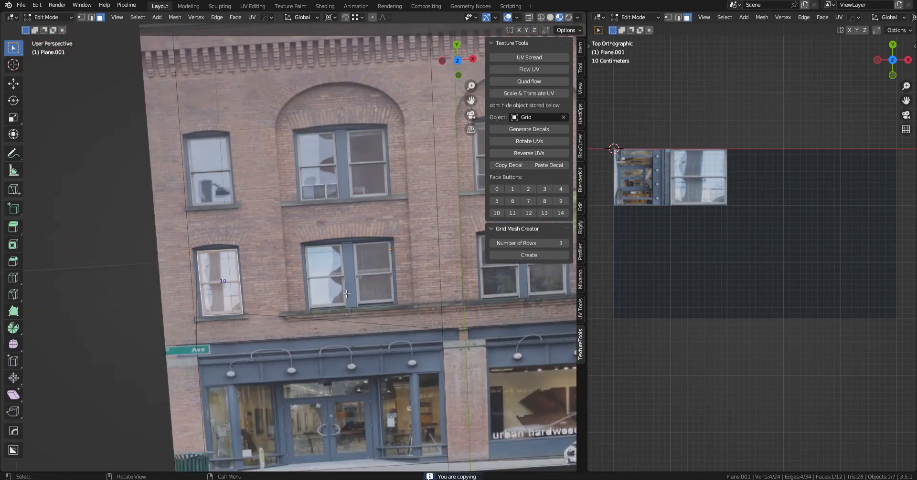
{"action": "middle_click_drag", "start_coordinate": [347, 294], "coordinate": [329, 273]}
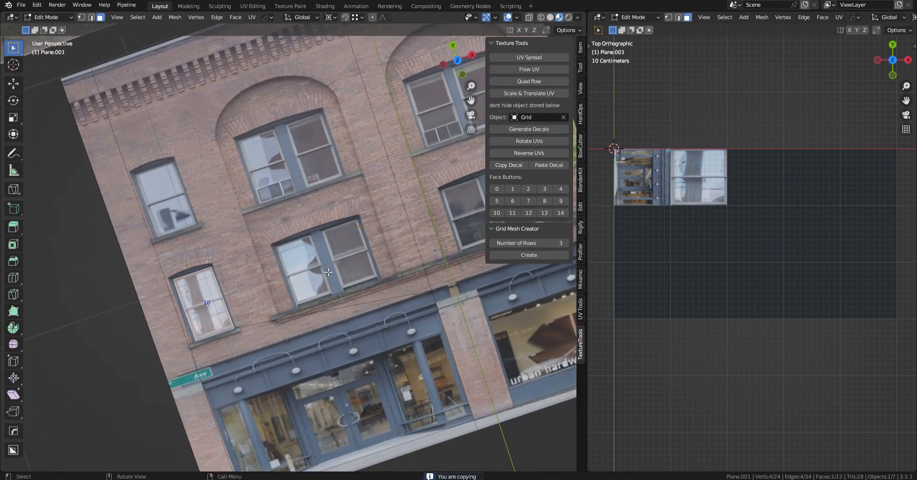
{"action": "key", "text": "KP_7"}
{"action": "left_click", "coordinate": [567, 30]}
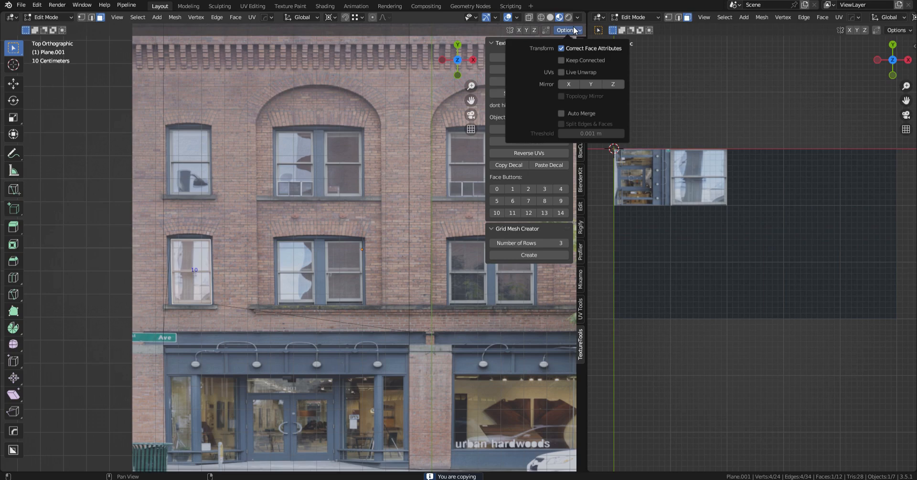
{"action": "middle_click_drag", "start_coordinate": [225, 291], "coordinate": [199, 294], "text": "shift"}
{"action": "key", "text": "shift+d"}
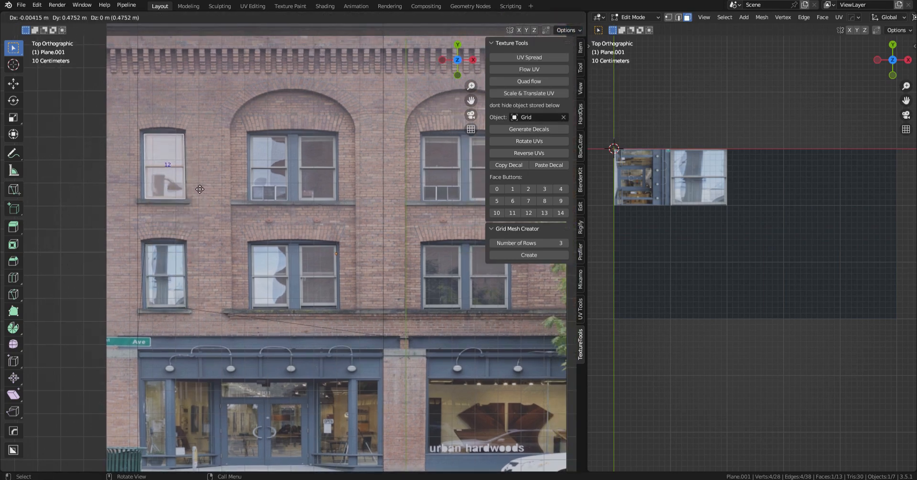
{"action": "left_click", "coordinate": [199, 189]}
{"action": "scroll", "coordinate": [369, 246], "scroll_direction": "up", "scroll_amount": 2}
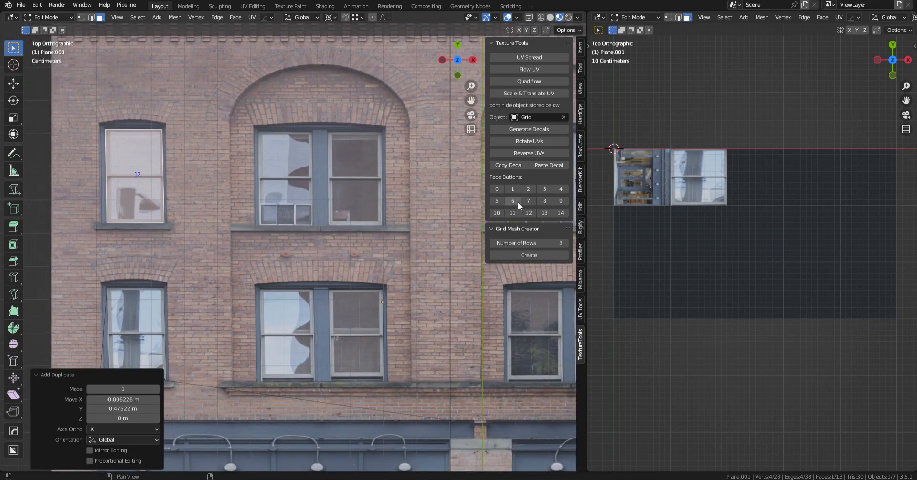
{"action": "left_click", "coordinate": [532, 191]}
- Copy the facade's double window onto grid face 3 and the brick plane's face onto grid face 5
{"action": "scroll", "coordinate": [338, 256], "scroll_direction": "down", "scroll_amount": 3}
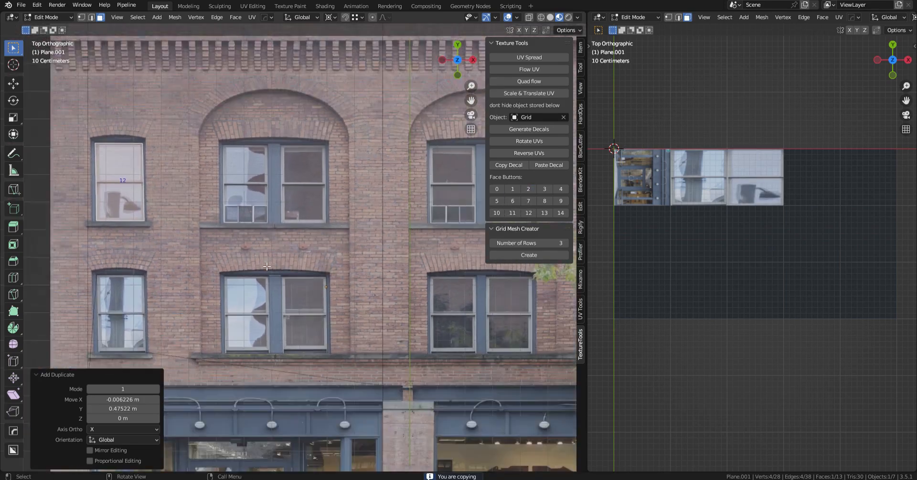
{"action": "key", "text": "Tab"}
{"action": "scroll", "coordinate": [338, 257], "scroll_direction": "down", "scroll_amount": 4}
{"action": "left_click", "coordinate": [285, 302]}
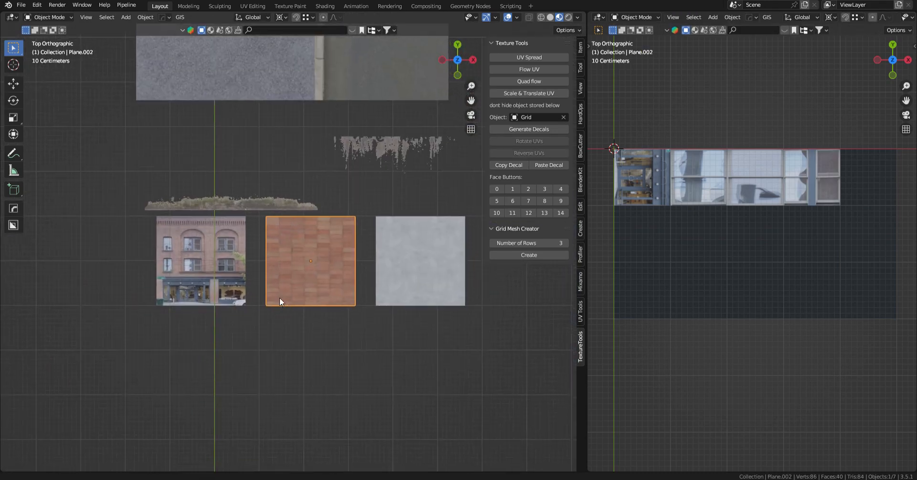
{"action": "scroll", "coordinate": [291, 271], "scroll_direction": "up", "scroll_amount": 4}
{"action": "key", "text": "Tab"}
{"action": "scroll", "coordinate": [293, 249], "scroll_direction": "up", "scroll_amount": 3}
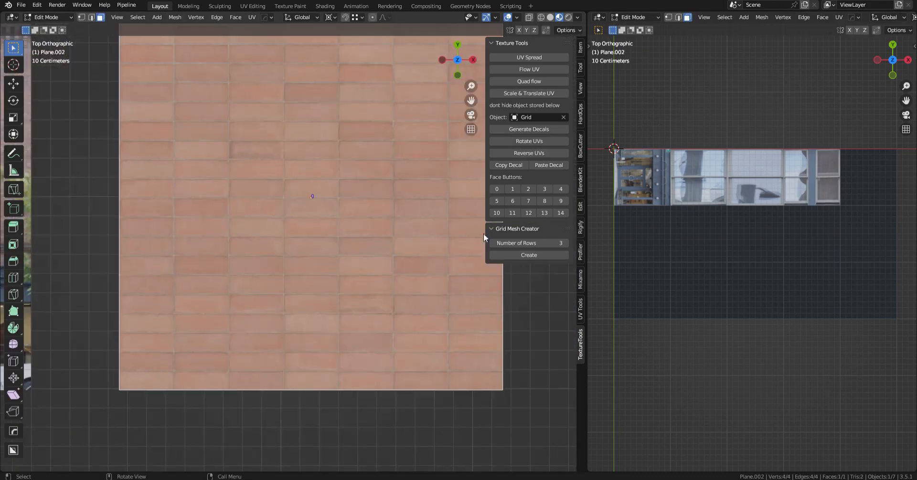
{"action": "left_click", "coordinate": [499, 204]}
- Copy the grey concrete plane's face as a decal onto grid face 6
{"action": "scroll", "coordinate": [463, 229], "scroll_direction": "down", "scroll_amount": 3}
{"action": "middle_click_drag", "start_coordinate": [473, 243], "coordinate": [363, 258], "text": "shift"}
{"action": "key", "text": "Tab"}
{"action": "middle_click_drag", "start_coordinate": [419, 260], "coordinate": [323, 265], "text": "shift"}
{"action": "scroll", "coordinate": [368, 258], "scroll_direction": "up", "scroll_amount": 2}
{"action": "left_click", "coordinate": [375, 271]}
{"action": "key", "text": "Tab"}
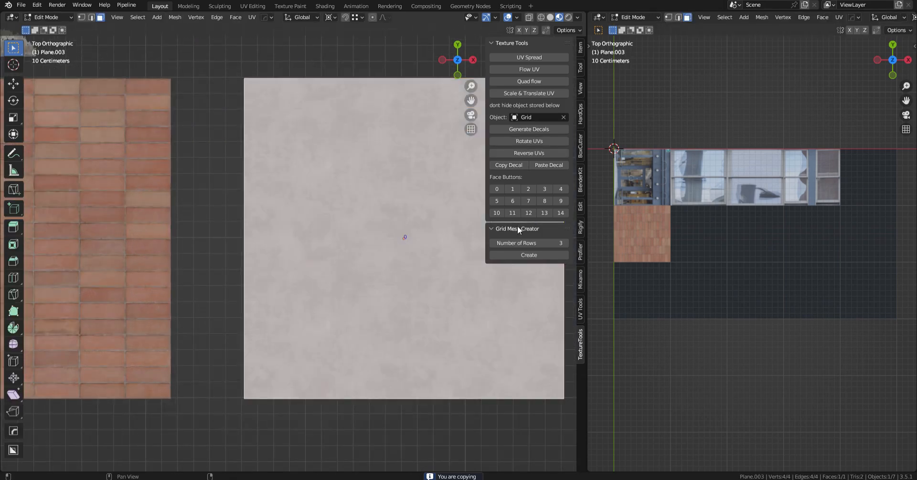
{"action": "left_click", "coordinate": [515, 204]}
- Copy the short end face of the mossy grunge decal strip onto grid face 10
{"action": "scroll", "coordinate": [148, 195], "scroll_direction": "down", "scroll_amount": 4}
{"action": "middle_click_drag", "start_coordinate": [143, 195], "coordinate": [348, 264], "text": "shift"}
{"action": "scroll", "coordinate": [348, 263], "scroll_direction": "down", "scroll_amount": 2}
{"action": "scroll", "coordinate": [334, 248], "scroll_direction": "down", "scroll_amount": 1}
{"action": "key", "text": "Tab"}
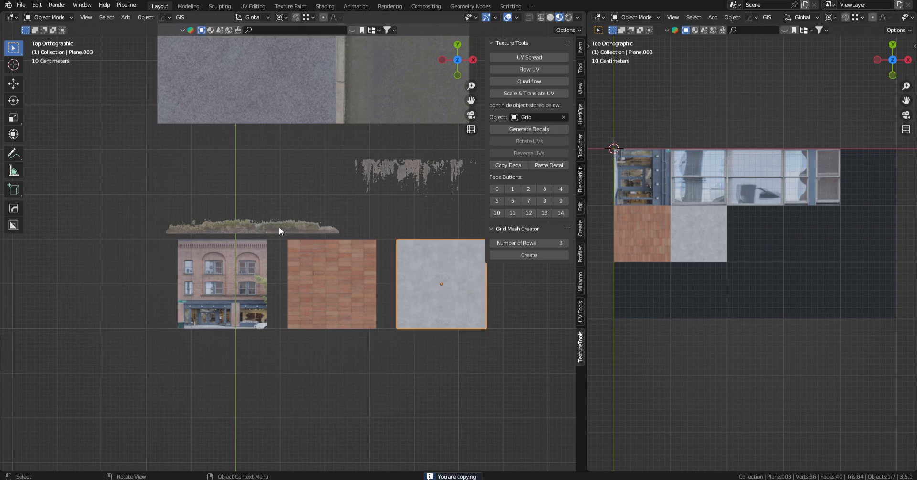
{"action": "left_click", "coordinate": [279, 227]}
{"action": "scroll", "coordinate": [293, 233], "scroll_direction": "up", "scroll_amount": 2}
{"action": "scroll", "coordinate": [268, 258], "scroll_direction": "down", "scroll_amount": 1}
{"action": "key", "text": "Tab"}
{"action": "scroll", "coordinate": [322, 255], "scroll_direction": "up", "scroll_amount": 2}
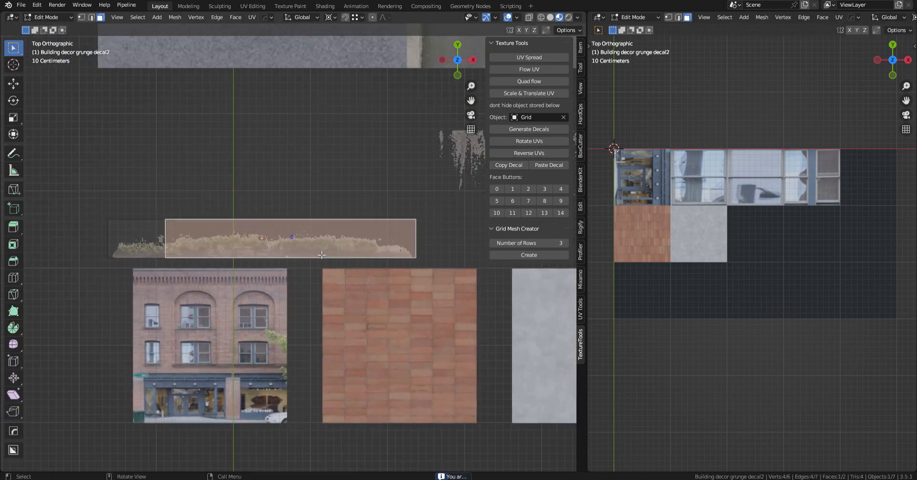
{"action": "scroll", "coordinate": [155, 252], "scroll_direction": "up", "scroll_amount": 3}
{"action": "left_click", "coordinate": [152, 251]}
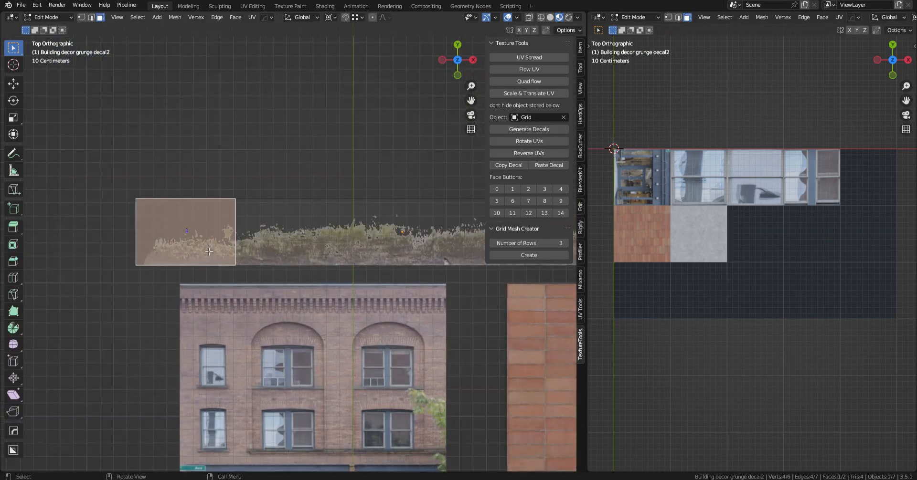
{"action": "scroll", "coordinate": [153, 251], "scroll_direction": "up", "scroll_amount": 2}
{"action": "left_click", "coordinate": [502, 216]}
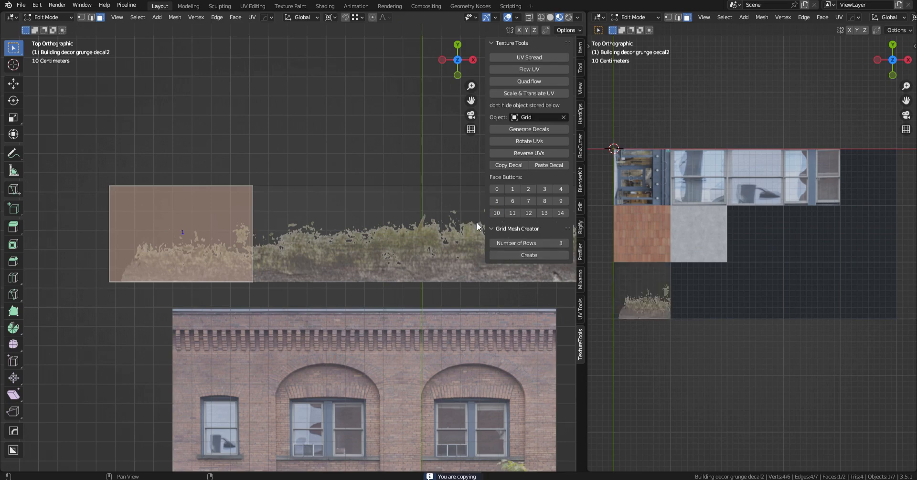
- Copy the dripping grunge decal's face onto grid face 11
{"action": "scroll", "coordinate": [327, 273], "scroll_direction": "down", "scroll_amount": 6}
{"action": "scroll", "coordinate": [327, 273], "scroll_direction": "up", "scroll_amount": 3}
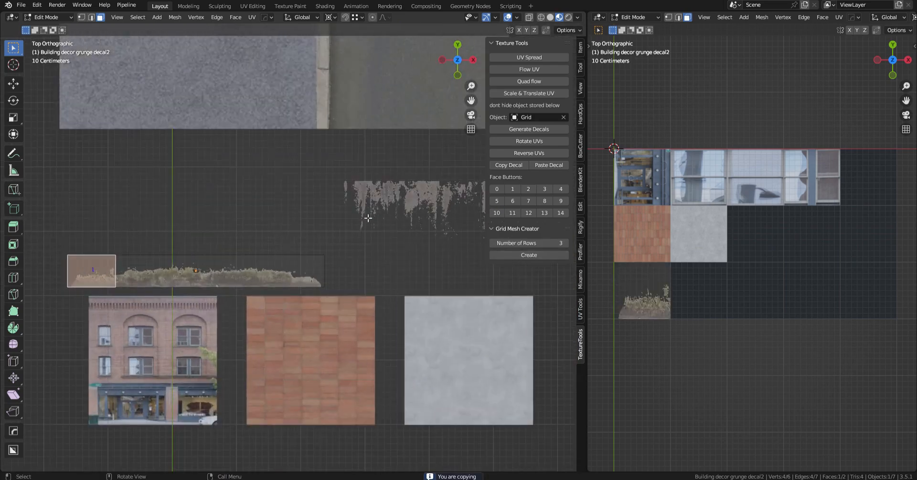
{"action": "key", "text": "Tab"}
{"action": "left_click", "coordinate": [374, 217]}
{"action": "middle_click_drag", "start_coordinate": [375, 217], "coordinate": [333, 239], "text": "shift"}
{"action": "key", "text": "Tab"}
{"action": "scroll", "coordinate": [346, 234], "scroll_direction": "up", "scroll_amount": 3}
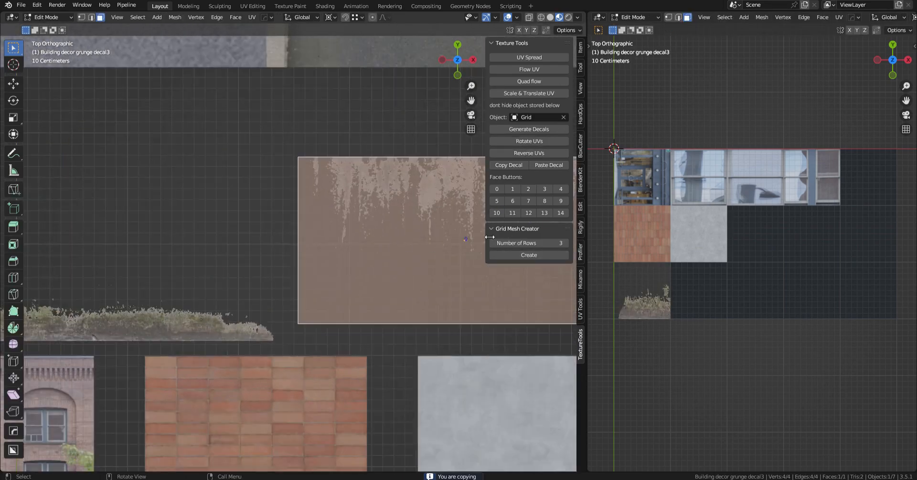
{"action": "left_click", "coordinate": [512, 213]}
- Copy the street module's asphalt face beside the curb onto grid face 7
{"action": "scroll", "coordinate": [241, 290], "scroll_direction": "down", "scroll_amount": 4}
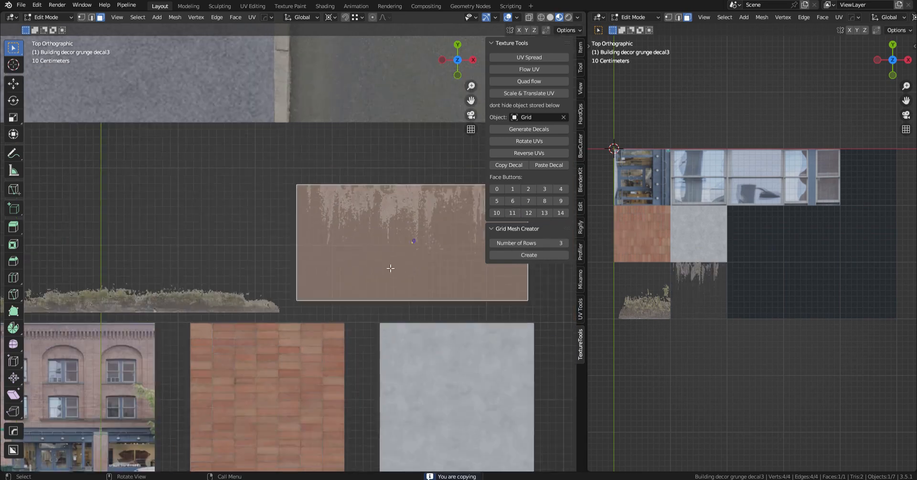
{"action": "scroll", "coordinate": [241, 290], "scroll_direction": "down", "scroll_amount": 5}
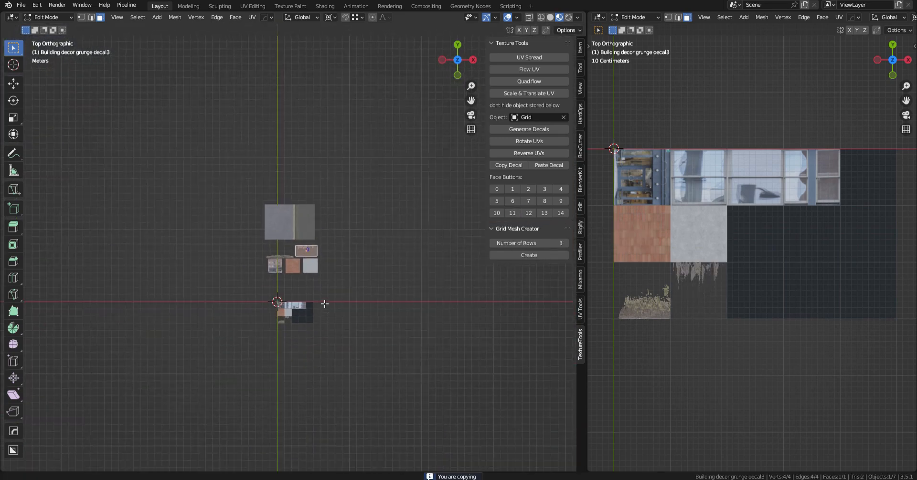
{"action": "scroll", "coordinate": [301, 191], "scroll_direction": "up", "scroll_amount": 4}
{"action": "key", "text": "Tab"}
{"action": "left_click", "coordinate": [307, 190]}
{"action": "key", "text": "Tab"}
{"action": "scroll", "coordinate": [310, 208], "scroll_direction": "up", "scroll_amount": 3}
{"action": "left_click", "coordinate": [314, 214]}
{"action": "middle_click_drag", "start_coordinate": [384, 213], "coordinate": [380, 256], "text": "shift"}
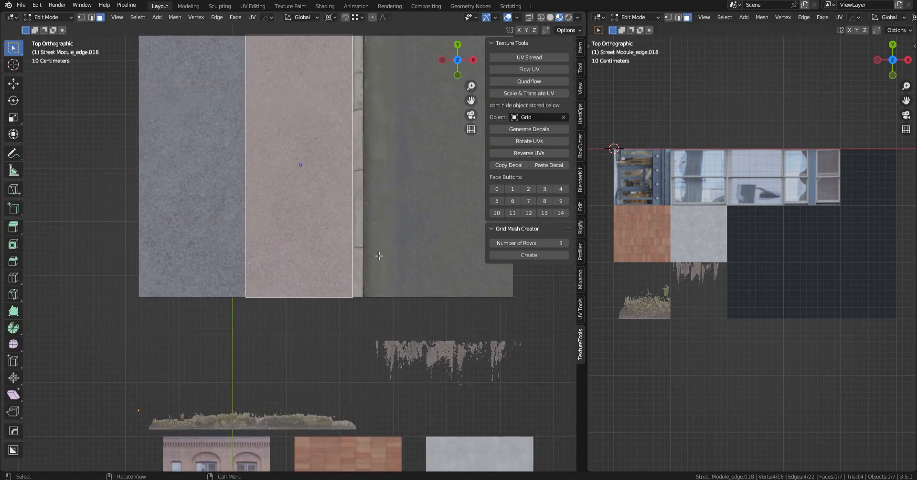
{"action": "left_click", "coordinate": [533, 202]}
- Copy the street module's narrow curb face onto grid face 8 and its wide greenish face onto grid face 9
{"action": "middle_click_drag", "start_coordinate": [385, 241], "coordinate": [310, 273], "text": "shift"}
{"action": "left_click", "coordinate": [287, 255]}
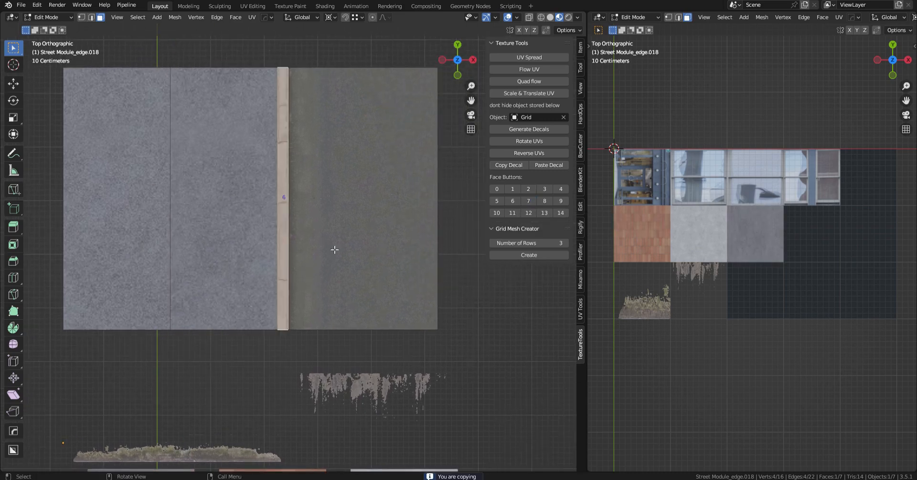
{"action": "left_click", "coordinate": [544, 203]}
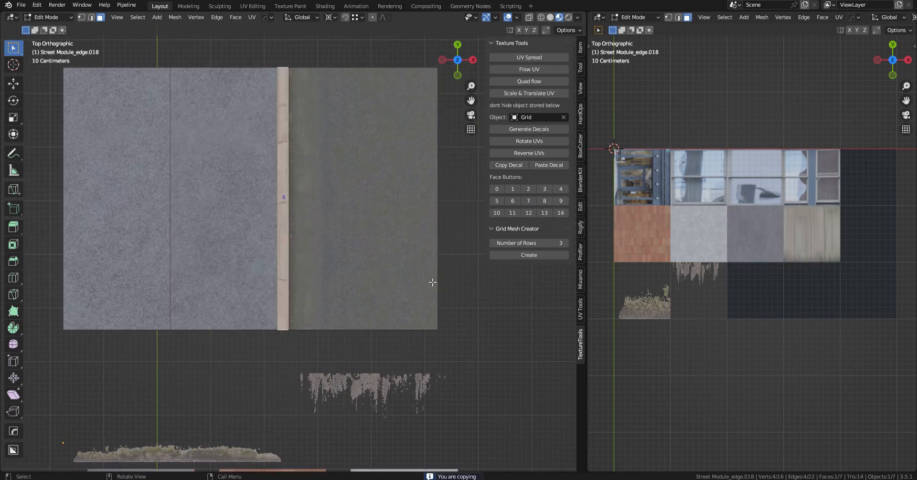
{"action": "left_click", "coordinate": [410, 272]}
{"action": "left_click", "coordinate": [562, 201]}
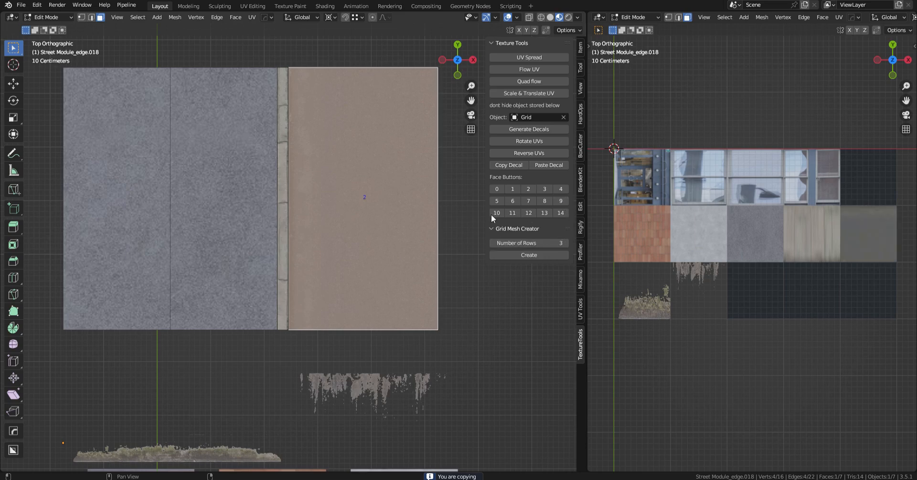
- Delete all the source texture planes above the decal grid and move the grid 13.823 m along X
{"action": "scroll", "coordinate": [319, 276], "scroll_direction": "down", "scroll_amount": 5}
{"action": "scroll", "coordinate": [319, 277], "scroll_direction": "down", "scroll_amount": 2}
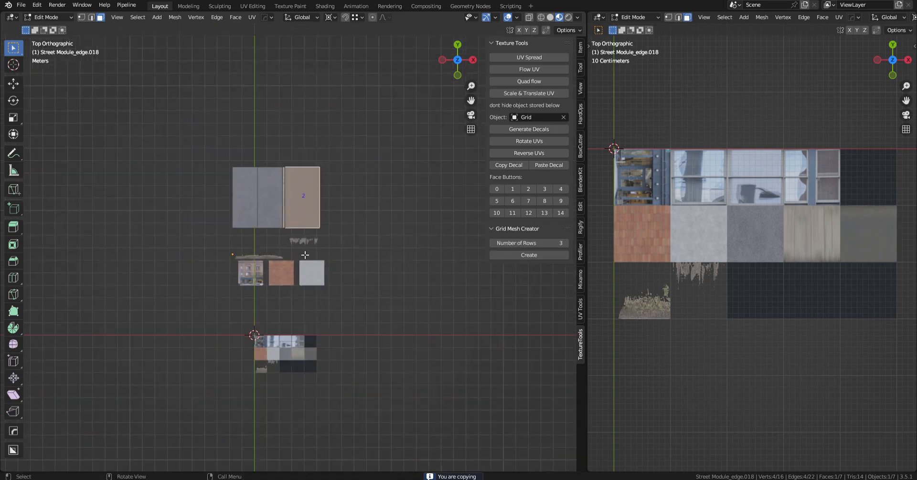
{"action": "key", "text": "Tab"}
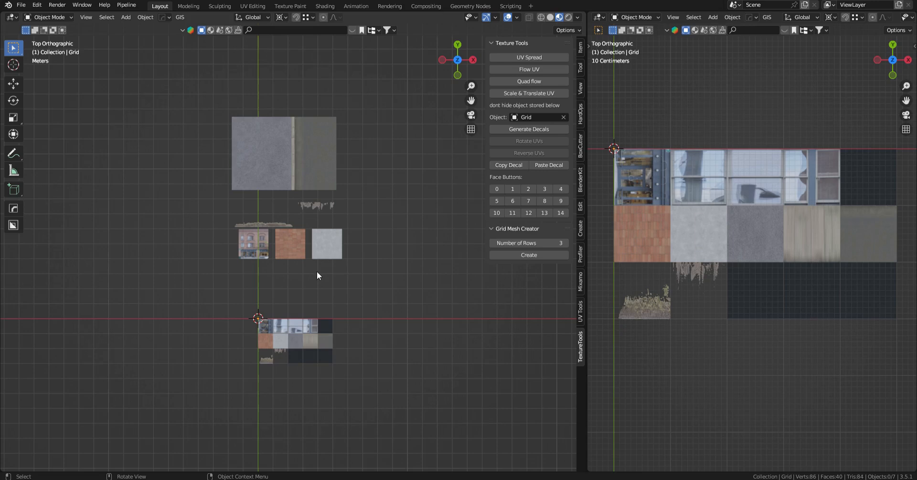
{"action": "left_click_drag", "start_coordinate": [177, 92], "coordinate": [364, 259]}
{"action": "key", "text": "x"}
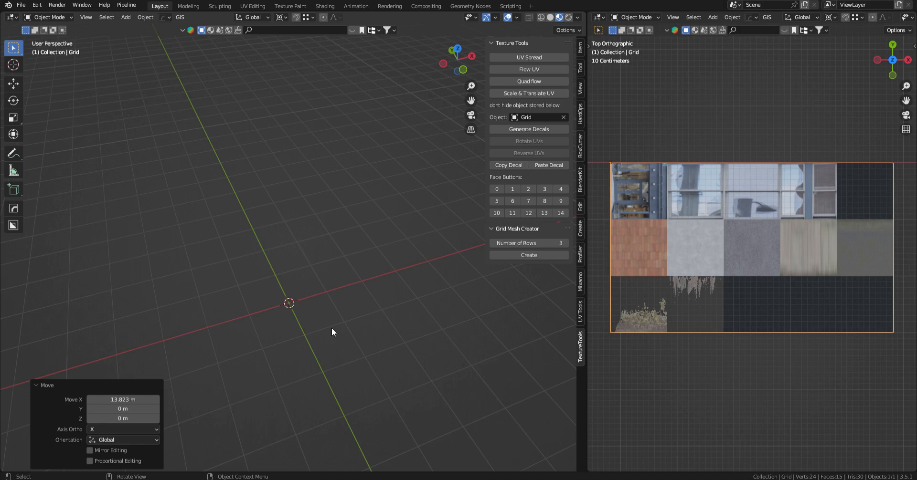
- Add a mesh plane at the world origin and rotate it -90° in the right view so it stands upright
{"action": "middle_click_drag", "start_coordinate": [328, 353], "coordinate": [312, 338], "text": "shift"}
{"action": "key", "text": "shift+a"}
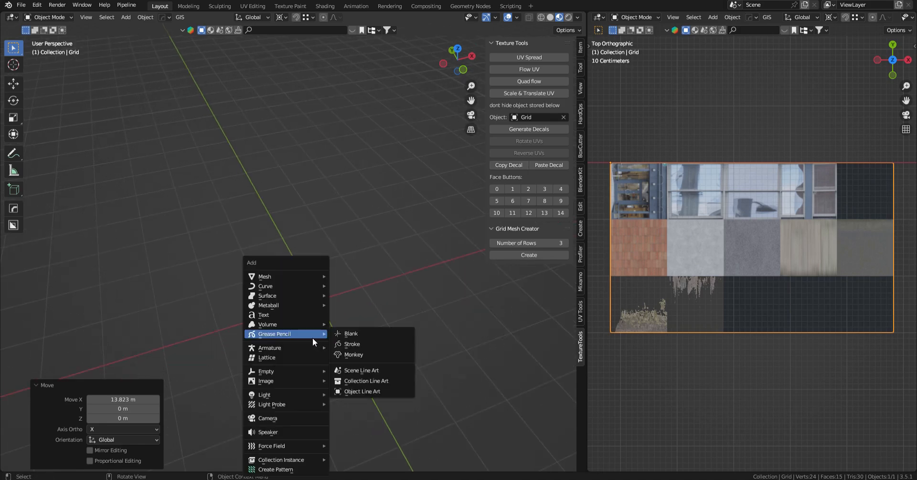
{"action": "mouse_move", "coordinate": [277, 276]}
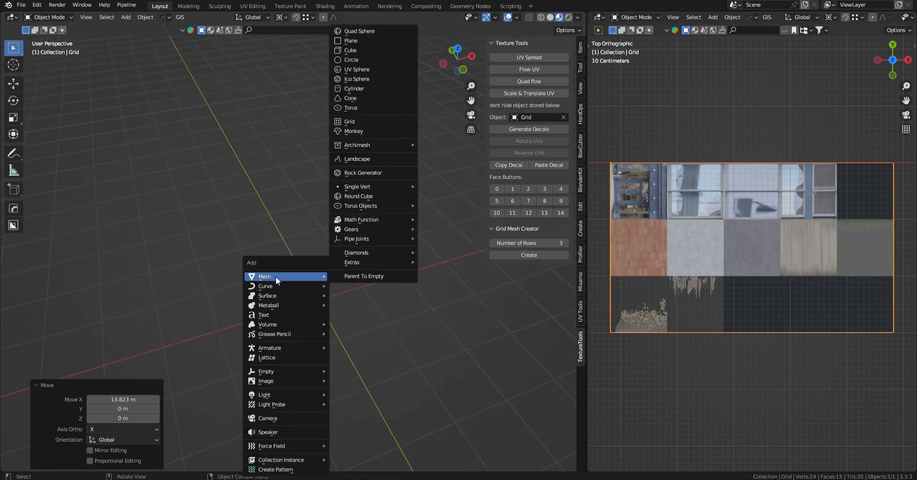
{"action": "left_click", "coordinate": [355, 43]}
{"action": "key", "text": "KP_3"}
{"action": "key", "text": "r"}
{"action": "key", "text": "minus"}
{"action": "key", "text": "9"}
{"action": "key", "text": "0"}
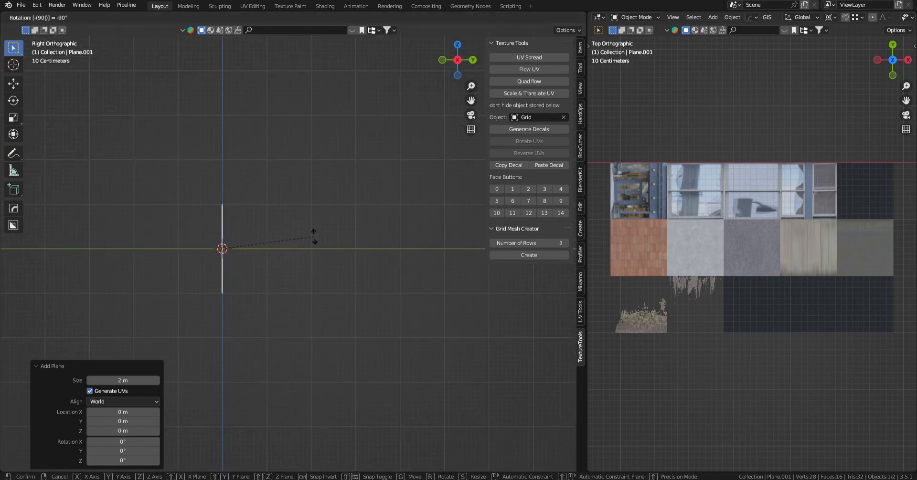
{"action": "key", "text": "Return"}
- Set the plane's origin to its bottom edge using the 3D cursor and clear its location so it stands on the ground
{"action": "middle_click_drag", "start_coordinate": [314, 236], "coordinate": [346, 235]}
{"action": "key", "text": "Tab"}
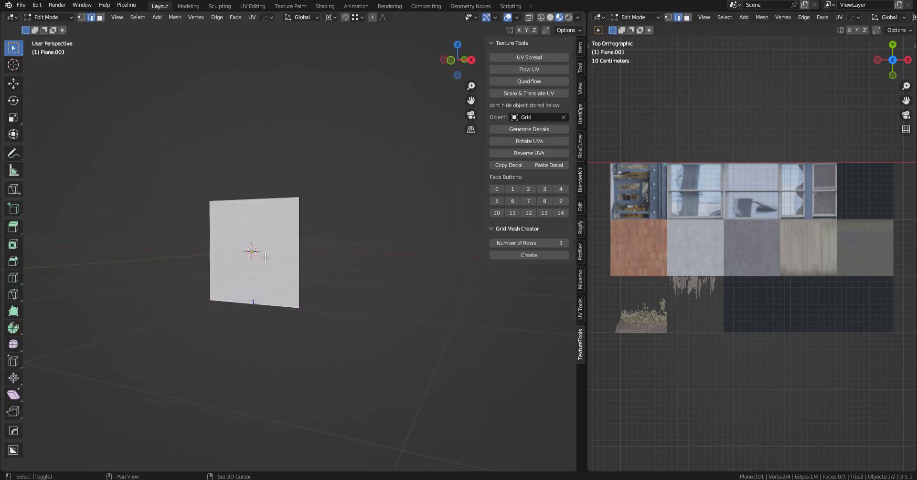
{"action": "key", "text": "shift+s"}
{"action": "left_click", "coordinate": [259, 310]}
{"action": "key", "text": "Tab"}
{"action": "right_click", "coordinate": [266, 277]}
{"action": "mouse_move", "coordinate": [253, 299]}
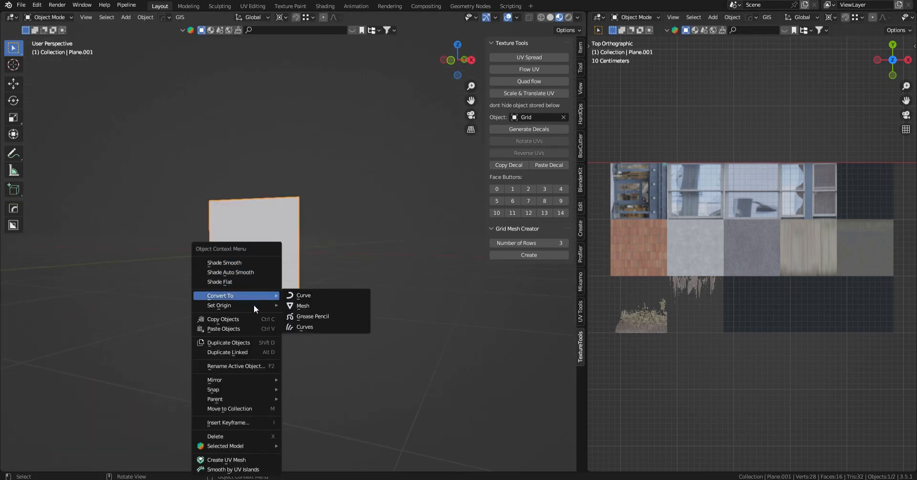
{"action": "left_click", "coordinate": [314, 321]}
{"action": "key", "text": "alt+g"}
- Extrude the plane's two side edges outward along X to add a wall panel on each side
{"action": "middle_click_drag", "start_coordinate": [296, 310], "coordinate": [290, 326]}
{"action": "scroll", "coordinate": [290, 326], "scroll_direction": "down", "scroll_amount": 4}
{"action": "scroll", "coordinate": [288, 329], "scroll_direction": "up", "scroll_amount": 2}
{"action": "key", "text": "Tab"}
{"action": "mouse_move", "coordinate": [311, 291]}
{"action": "middle_mouse_down"}
{"action": "mouse_move", "coordinate": [331, 303]}
{"action": "mouse_move", "coordinate": [316, 282]}
{"action": "middle_mouse_up"}
{"action": "key", "text": "3"}
{"action": "left_click", "coordinate": [316, 280]}
{"action": "scroll", "coordinate": [316, 281], "scroll_direction": "down", "scroll_amount": 2}
{"action": "key", "text": "2"}
{"action": "left_click", "coordinate": [333, 272]}
{"action": "left_click", "coordinate": [249, 260], "text": "shift"}
{"action": "middle_click_drag", "start_coordinate": [250, 259], "coordinate": [239, 260]}
{"action": "key", "text": "shift+s"}
{"action": "key", "text": "period"}
{"action": "key", "text": "e"}
{"action": "key", "text": "s"}
{"action": "key", "text": "x"}
{"action": "left_click", "coordinate": [438, 305]}
- Recess the middle wall panel to form a doorway and move the recess's bottom edge along Z
{"action": "key", "text": "3"}
{"action": "left_click", "coordinate": [315, 287]}
{"action": "middle_click_drag", "start_coordinate": [402, 328], "coordinate": [423, 334]}
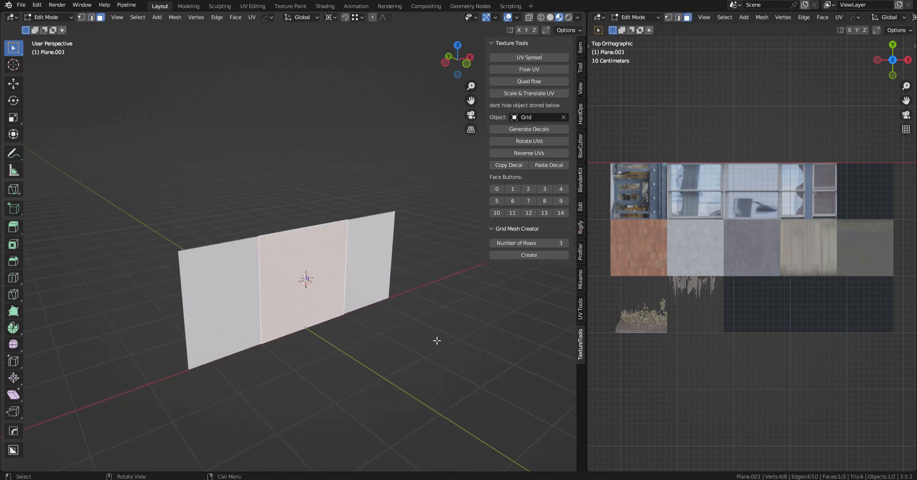
{"action": "key", "text": "i"}
{"action": "left_click", "coordinate": [428, 338]}
{"action": "scroll", "coordinate": [382, 335], "scroll_direction": "up", "scroll_amount": 3}
{"action": "key", "text": "2"}
{"action": "left_click", "coordinate": [330, 359]}
{"action": "key", "text": "g"}
{"action": "key", "text": "z"}
{"action": "left_click", "coordinate": [359, 315]}
- Extrude the wall's top edges upward along Z to create an upper storey
{"action": "middle_click_drag", "start_coordinate": [351, 317], "coordinate": [322, 351]}
{"action": "scroll", "coordinate": [276, 341], "scroll_direction": "down", "scroll_amount": 2}
{"action": "left_click", "coordinate": [384, 203]}
{"action": "left_click", "coordinate": [229, 234], "text": "ctrl"}
{"action": "key", "text": "e"}
{"action": "middle_click_drag", "start_coordinate": [389, 250], "coordinate": [362, 232]}
{"action": "key", "text": "z"}
{"action": "left_click", "coordinate": [286, 195]}
- Raise the four top vertices of the wall 0.62826 m along Z
{"action": "scroll", "coordinate": [285, 195], "scroll_direction": "down", "scroll_amount": 2}
{"action": "key", "text": "1"}
{"action": "left_click", "coordinate": [191, 182]}
{"action": "left_click", "coordinate": [381, 167], "text": "ctrl"}
{"action": "key", "text": "g"}
{"action": "key", "text": "z"}
{"action": "left_click", "coordinate": [385, 205]}
{"action": "scroll", "coordinate": [362, 232], "scroll_direction": "up", "scroll_amount": 1}
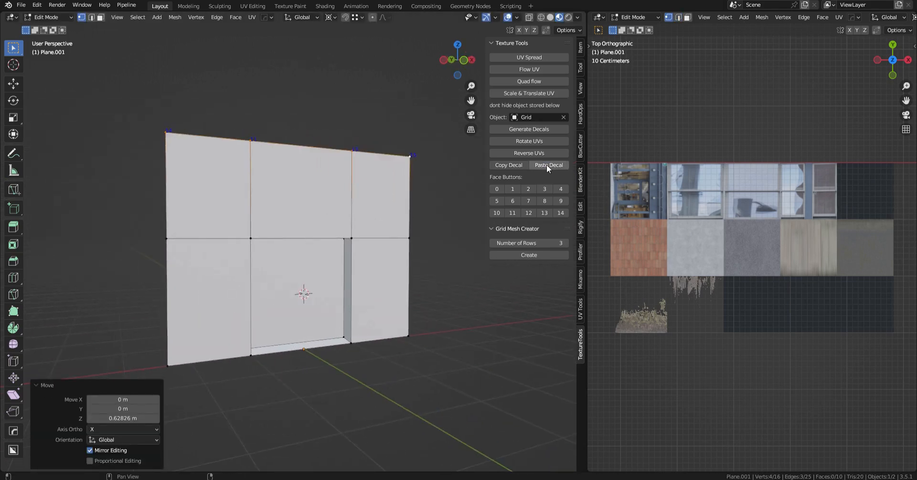
- Switch decals to paste mode and paste decal 0 onto the recessed doorway face
{"action": "middle_click_drag", "start_coordinate": [337, 325], "coordinate": [287, 299], "text": "shift"}
{"action": "key", "text": "3"}
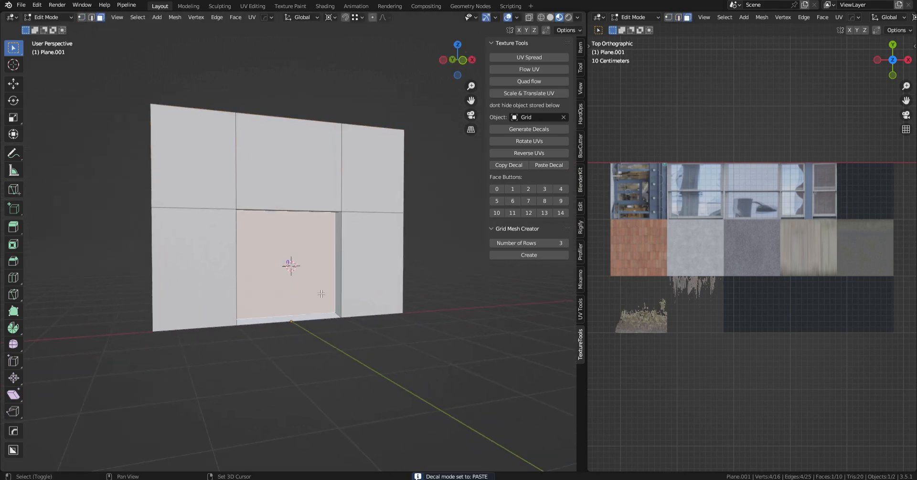
{"action": "scroll", "coordinate": [372, 258], "scroll_direction": "up", "scroll_amount": 2}
{"action": "left_click", "coordinate": [496, 189]}
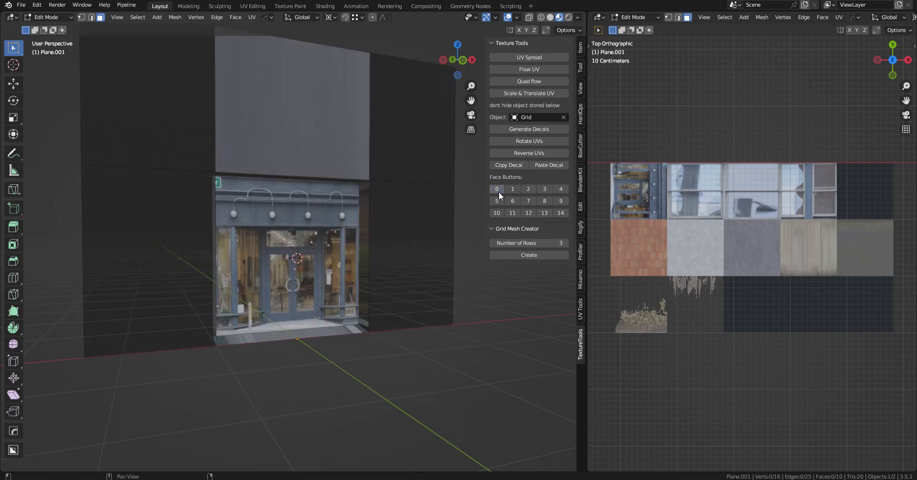
- Paste brick decal 5 onto the lower-left wall face and rotate its UVs so the bricks run horizontally
{"action": "middle_click_drag", "start_coordinate": [380, 231], "coordinate": [367, 277]}
{"action": "left_click", "coordinate": [193, 287]}
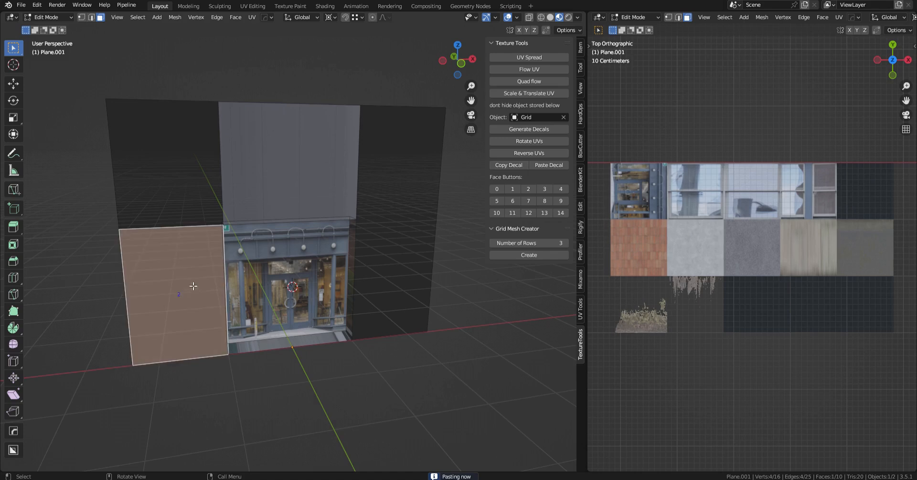
{"action": "middle_click_drag", "start_coordinate": [262, 282], "coordinate": [286, 284], "text": "shift"}
{"action": "left_click", "coordinate": [498, 201]}
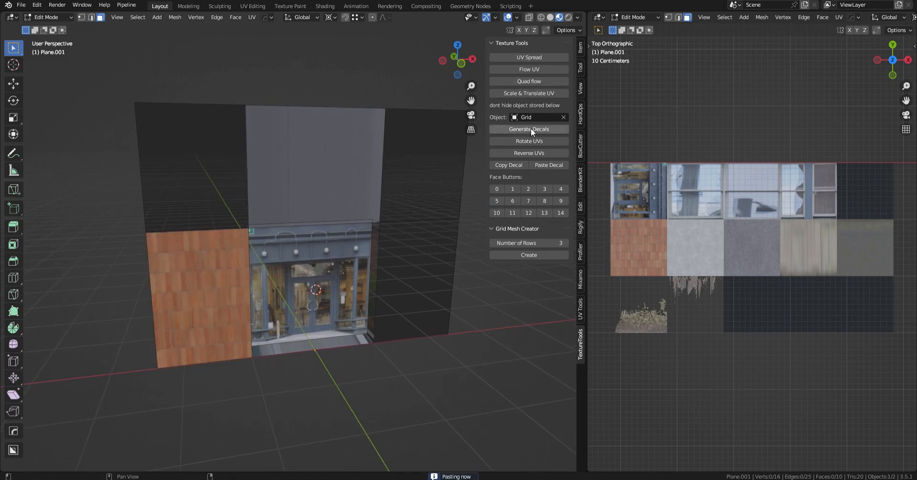
{"action": "scroll", "coordinate": [210, 321], "scroll_direction": "up", "scroll_amount": 1}
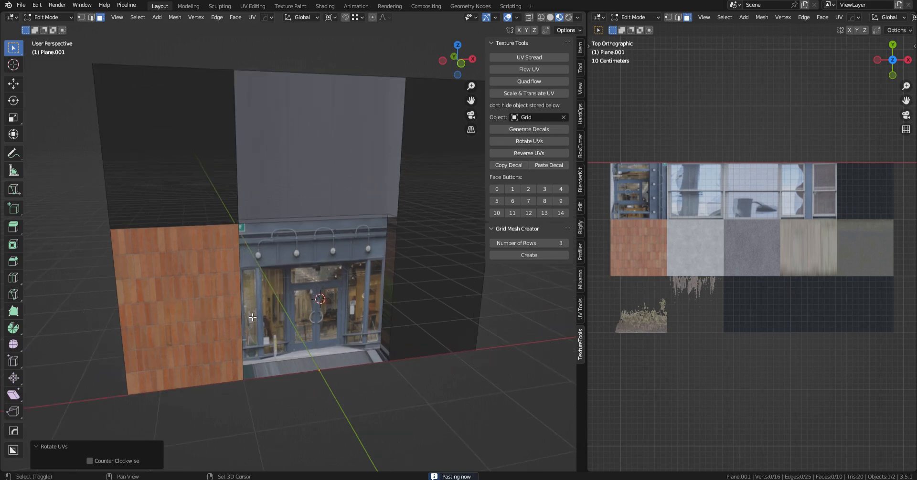
{"action": "middle_click_drag", "start_coordinate": [201, 325], "coordinate": [241, 308], "text": "shift"}
{"action": "left_click", "coordinate": [242, 309]}
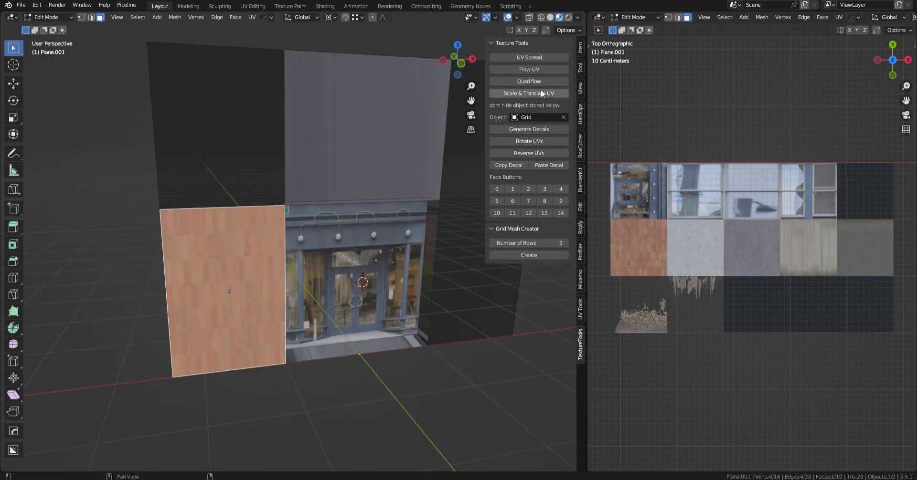
{"action": "left_click", "coordinate": [539, 141]}
- Flow the brick UVs from the lower-left wall face across the remaining four wall faces around the doorway
{"action": "scroll", "coordinate": [305, 280], "scroll_direction": "down", "scroll_amount": 3}
{"action": "left_click", "coordinate": [423, 249]}
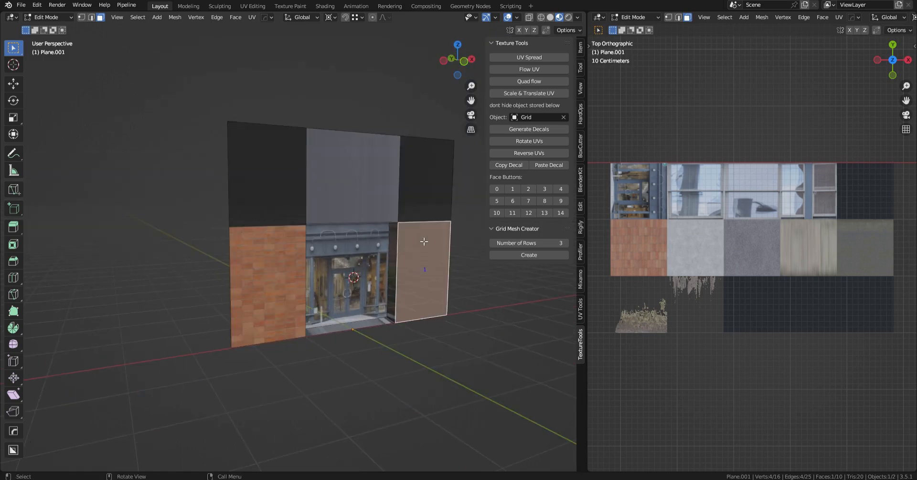
{"action": "left_click", "coordinate": [378, 168], "text": "ctrl"}
{"action": "left_click", "coordinate": [272, 266], "text": "ctrl"}
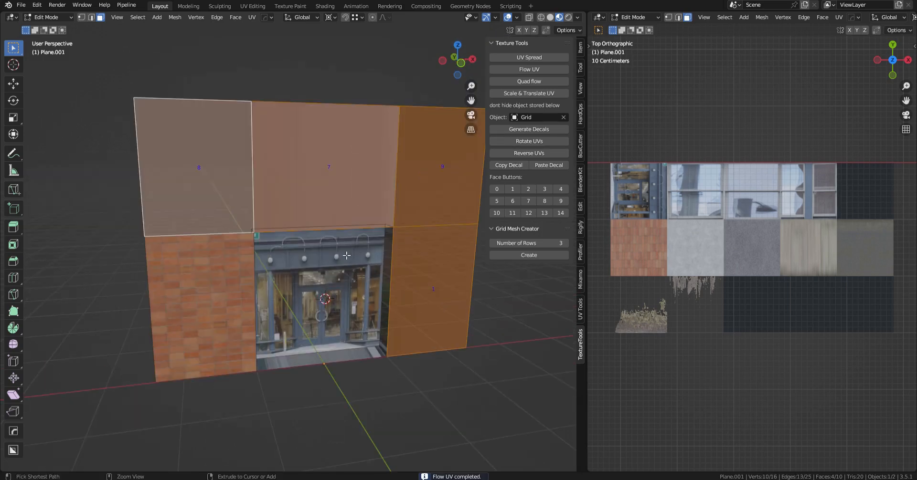
{"action": "middle_click_drag", "start_coordinate": [345, 286], "coordinate": [353, 320], "text": "shift"}
{"action": "left_click", "coordinate": [223, 346], "text": "shift"}
{"action": "left_click", "coordinate": [225, 339], "text": "shift"}
{"action": "left_click", "coordinate": [231, 315], "text": "shift"}
{"action": "left_click", "coordinate": [529, 69]}
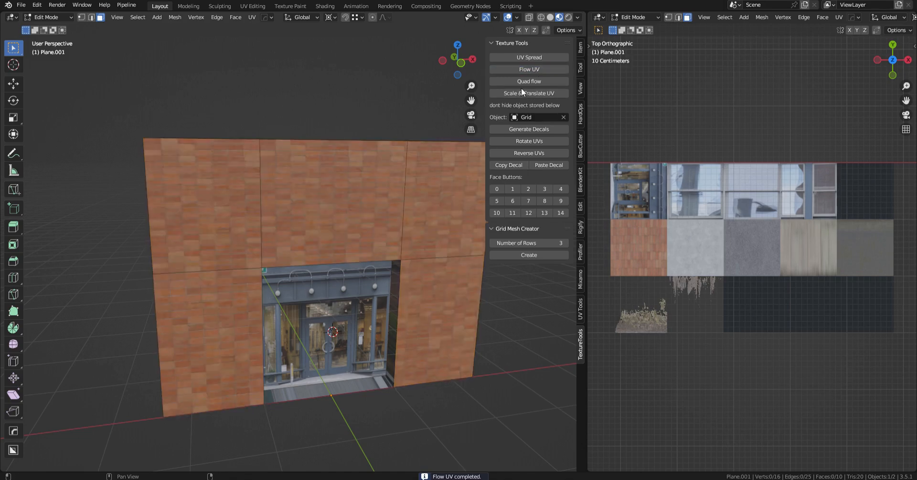
- Flow the brick UVs from the lower-right wall face onto the doorway's adjoining right reveal
{"action": "middle_click_drag", "start_coordinate": [363, 287], "coordinate": [385, 262]}
{"action": "left_click", "coordinate": [411, 306]}
{"action": "scroll", "coordinate": [379, 277], "scroll_direction": "up", "scroll_amount": 2}
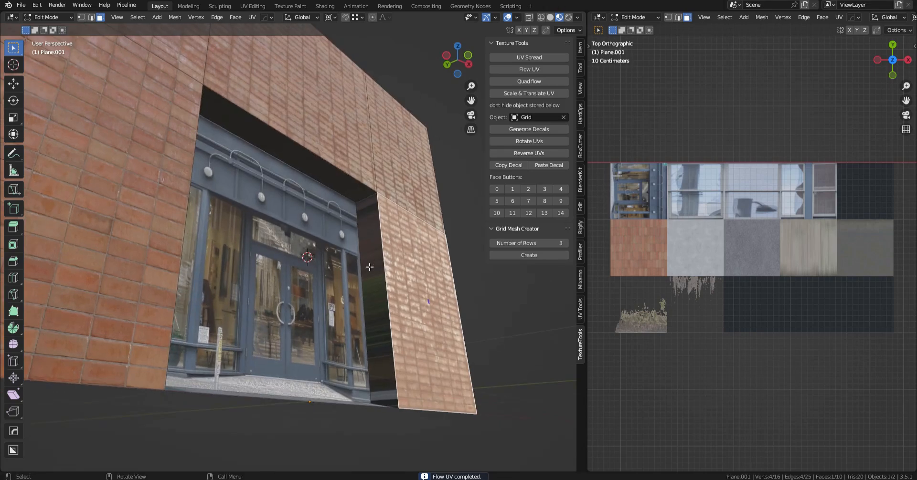
{"action": "left_click", "coordinate": [370, 267], "text": "ctrl"}
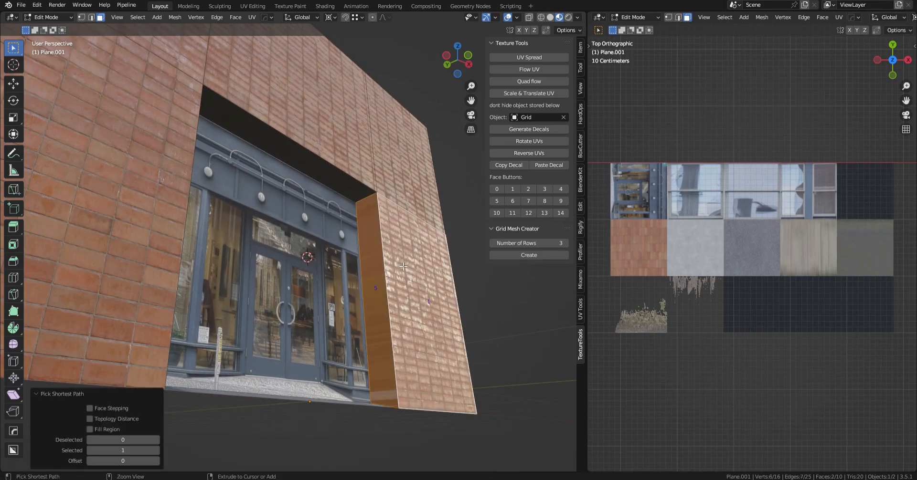
{"action": "left_click", "coordinate": [549, 72]}
{"action": "mouse_move", "coordinate": [401, 306]}
{"action": "middle_mouse_down"}
{"action": "mouse_move", "coordinate": [372, 303]}
{"action": "mouse_move", "coordinate": [389, 315]}
{"action": "middle_mouse_up"}
{"action": "key", "text": "ctrl+z"}
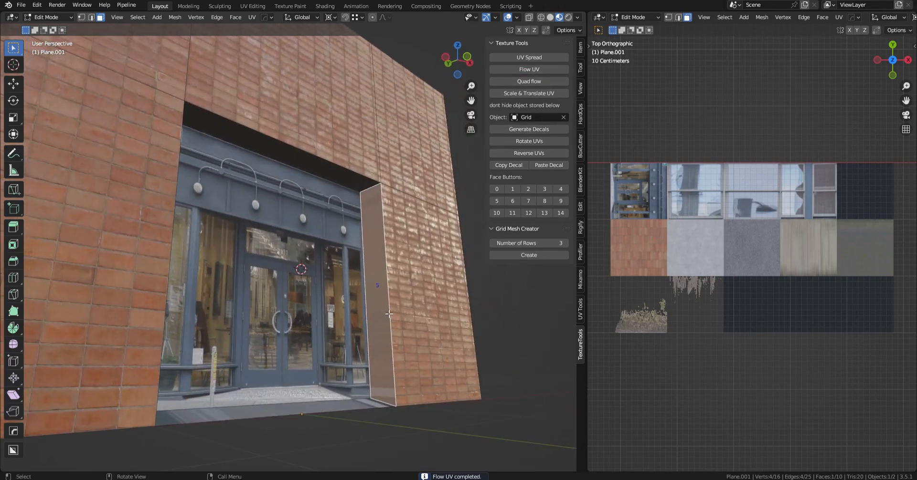
{"action": "left_click", "coordinate": [425, 304], "text": "shift"}
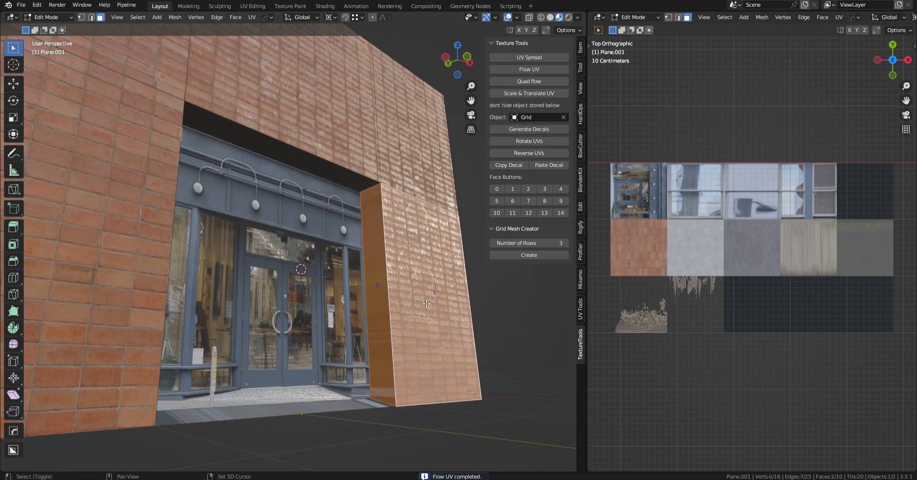
{"action": "left_click", "coordinate": [526, 71]}
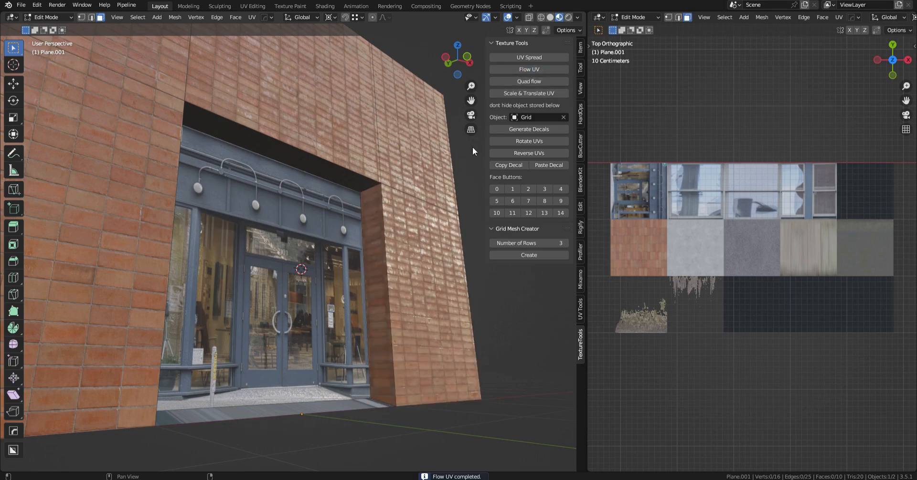
- Flow the brick UVs onto the doorway's left reveal and onto its top reveal from the wall face above
{"action": "middle_click_drag", "start_coordinate": [472, 147], "coordinate": [394, 137]}
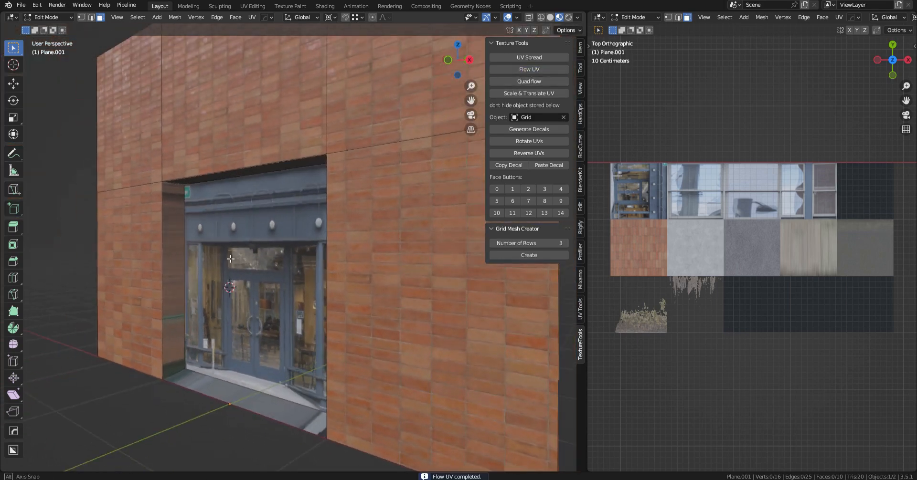
{"action": "left_click", "coordinate": [532, 73]}
{"action": "middle_click_drag", "start_coordinate": [266, 205], "coordinate": [292, 171]}
{"action": "left_click", "coordinate": [292, 169]}
{"action": "left_click", "coordinate": [305, 128], "text": "shift"}
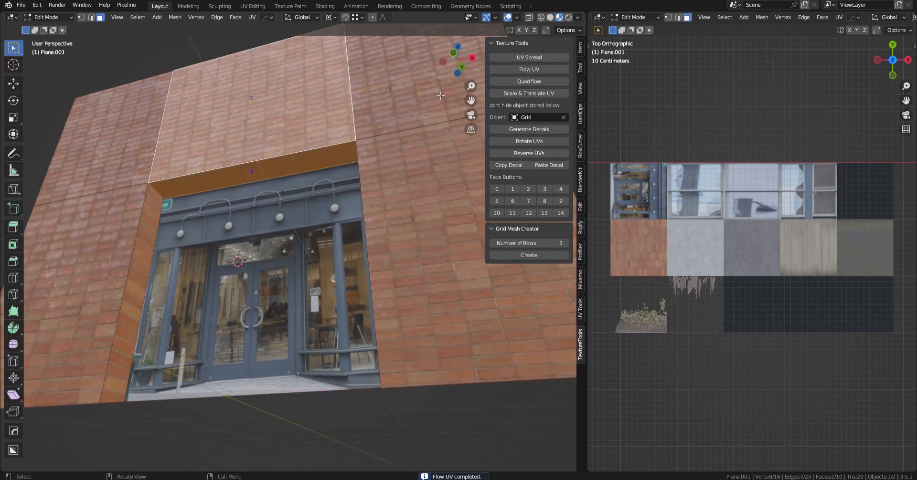
{"action": "left_click", "coordinate": [530, 70]}
{"action": "middle_click_drag", "start_coordinate": [430, 191], "coordinate": [392, 172]}
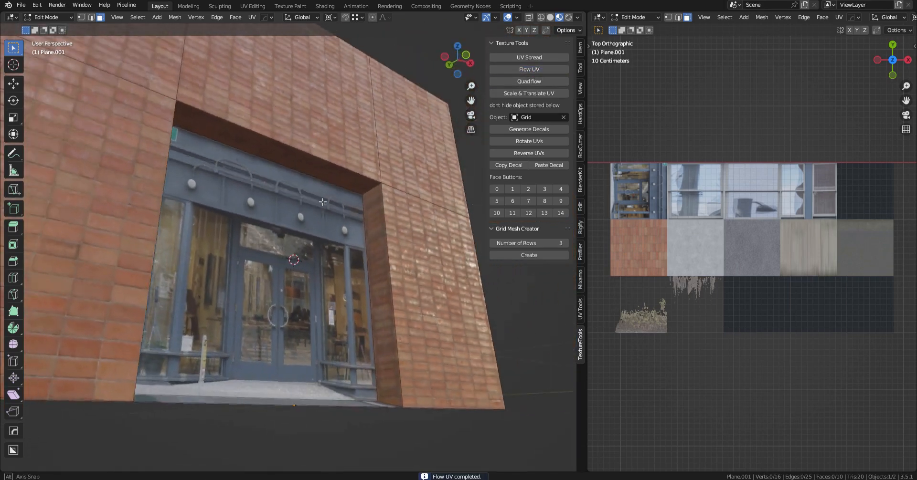
{"action": "scroll", "coordinate": [457, 125], "scroll_direction": "up", "scroll_amount": 3}
{"action": "key", "text": "alt+a"}
- Paste decal 7 onto the doorway's bottom sill face
{"action": "middle_click_drag", "start_coordinate": [458, 125], "coordinate": [325, 368]}
{"action": "scroll", "coordinate": [387, 309], "scroll_direction": "down", "scroll_amount": 5}
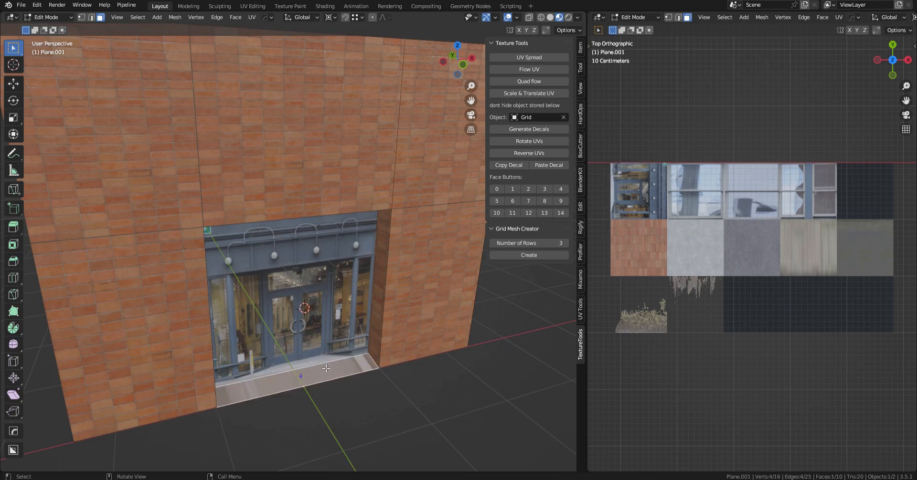
{"action": "left_click", "coordinate": [523, 201]}
- Inset the wall face above the doorway and scale the inset along X into a narrow window shape
{"action": "scroll", "coordinate": [334, 286], "scroll_direction": "down", "scroll_amount": 3}
{"action": "middle_click_drag", "start_coordinate": [344, 286], "coordinate": [318, 299]}
{"action": "left_click", "coordinate": [296, 215]}
{"action": "middle_click_drag", "start_coordinate": [317, 268], "coordinate": [406, 249]}
{"action": "scroll", "coordinate": [353, 243], "scroll_direction": "up", "scroll_amount": 3}
{"action": "key", "text": "i"}
{"action": "left_click", "coordinate": [394, 261]}
{"action": "key", "text": "s"}
{"action": "key", "text": "x"}
{"action": "left_click", "coordinate": [342, 243]}
- Extrude the window face 0.25411 m into the wall and spread the brick UVs over the window recess
{"action": "middle_click_drag", "start_coordinate": [343, 243], "coordinate": [373, 292]}
{"action": "key", "text": "e"}
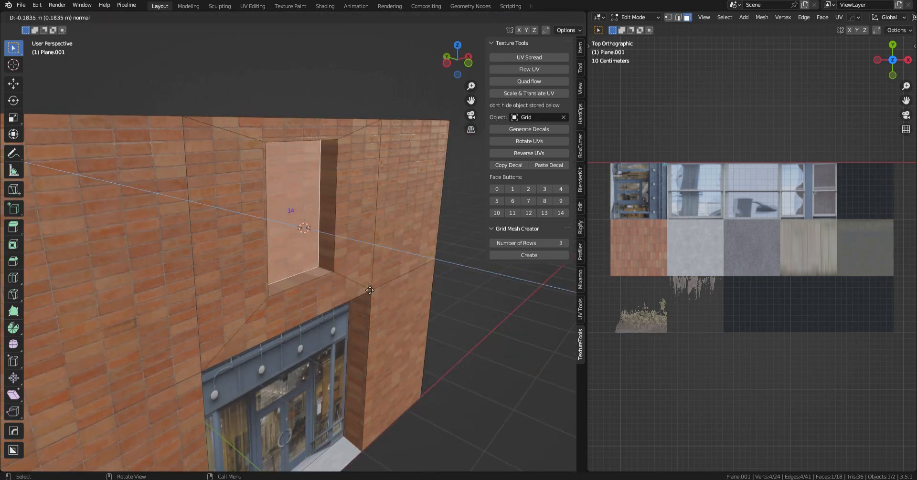
{"action": "left_click", "coordinate": [365, 290]}
{"action": "middle_click_drag", "start_coordinate": [366, 290], "coordinate": [377, 205]}
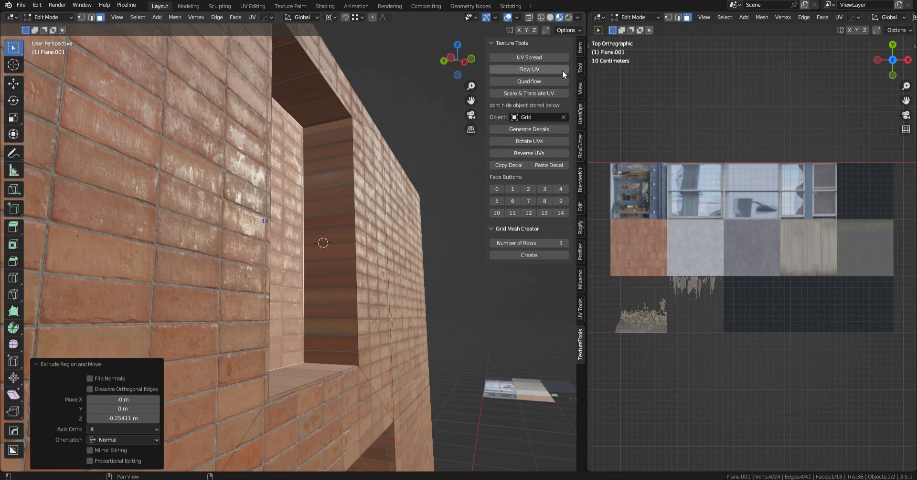
{"action": "left_click", "coordinate": [546, 55]}
{"action": "middle_click_drag", "start_coordinate": [459, 181], "coordinate": [443, 285]}
- Inset the recessed window face about 0.058 m and raise the top of the window opening into an arch
{"action": "key", "text": "i"}
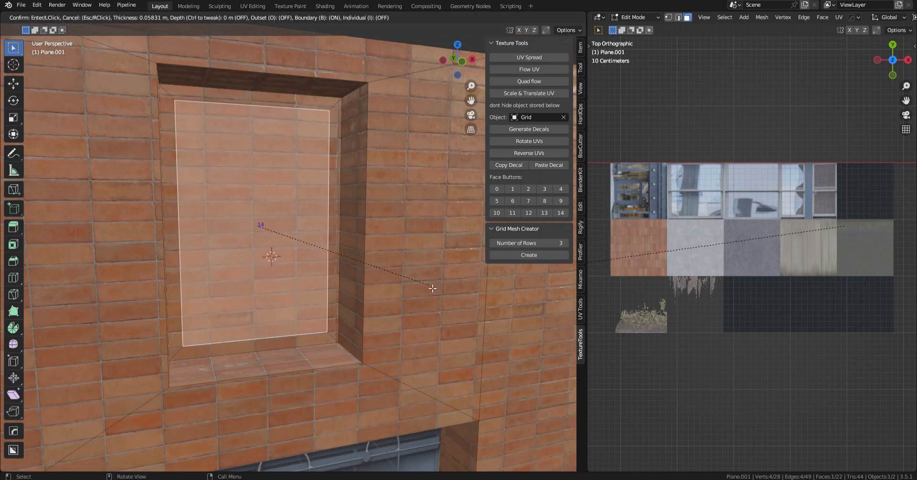
{"action": "left_click", "coordinate": [432, 288]}
{"action": "middle_click_drag", "start_coordinate": [432, 288], "coordinate": [280, 195]}
{"action": "key", "text": "g"}
{"action": "key", "text": "z"}
{"action": "left_click", "coordinate": [299, 168]}
- Dissolve the window pane's faces into one face and texture it with a window decal rotated upright
{"action": "left_click", "coordinate": [384, 297]}
{"action": "scroll", "coordinate": [323, 272], "scroll_direction": "up", "scroll_amount": 3}
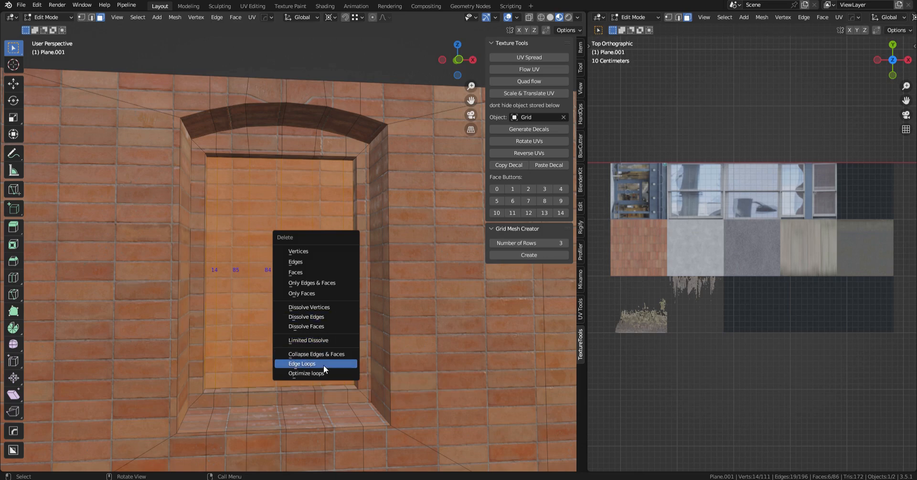
{"action": "left_click", "coordinate": [309, 307]}
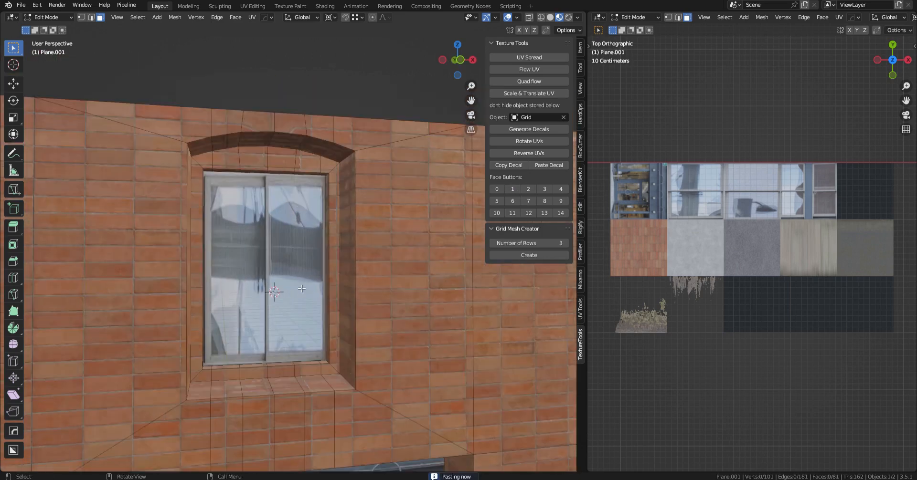
{"action": "left_click", "coordinate": [528, 141]}
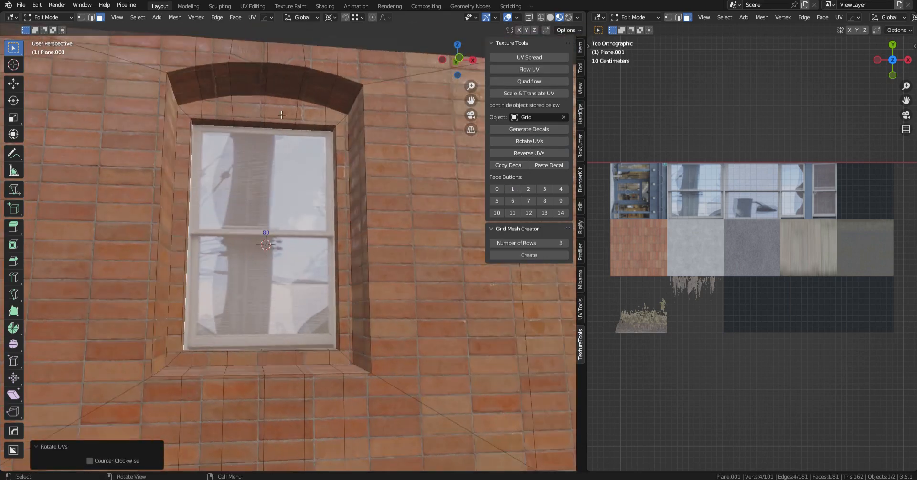
- Texture the frame faces around the window with the light concrete decal and flow its UVs onto the inner reveals
{"action": "left_click", "coordinate": [493, 165]}
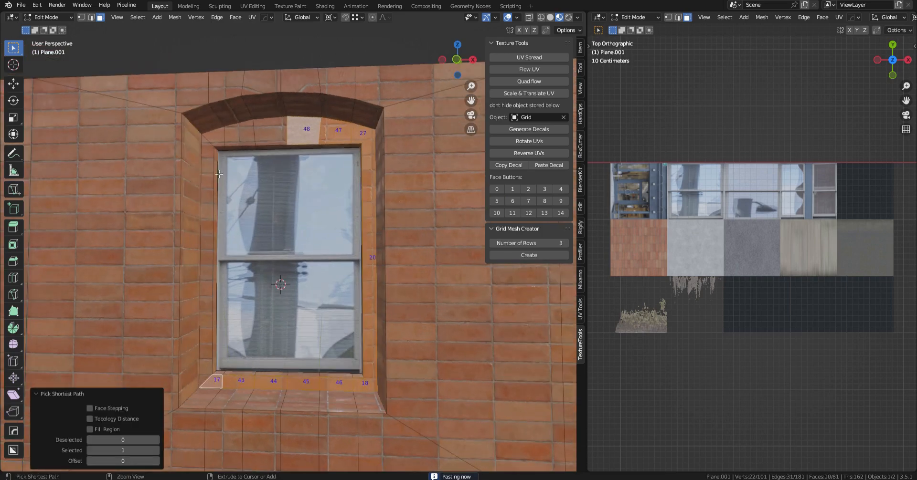
{"action": "left_click", "coordinate": [529, 69]}
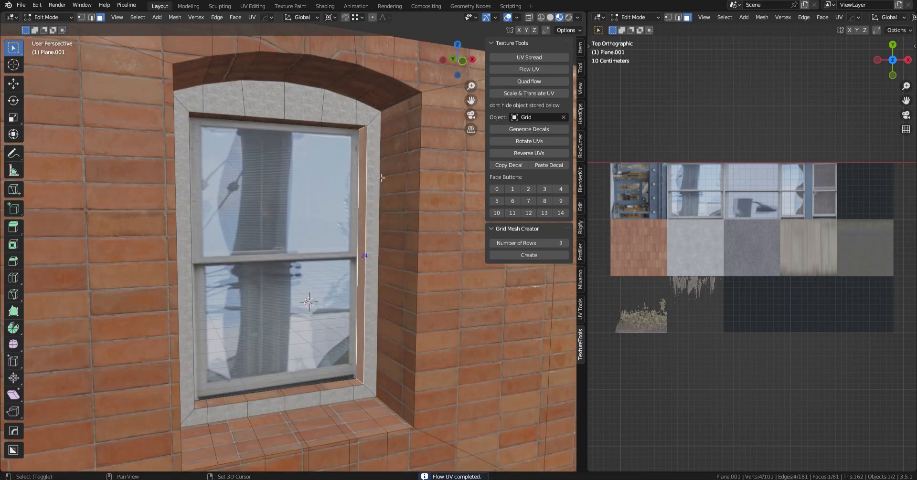
{"action": "left_click", "coordinate": [377, 180], "text": "shift"}
{"action": "middle_click_drag", "start_coordinate": [377, 180], "coordinate": [362, 150]}
{"action": "scroll", "coordinate": [361, 150], "scroll_direction": "up", "scroll_amount": 2}
{"action": "left_click", "coordinate": [389, 126], "text": "alt"}
{"action": "left_click", "coordinate": [529, 69]}
{"action": "key", "text": "alt+a"}
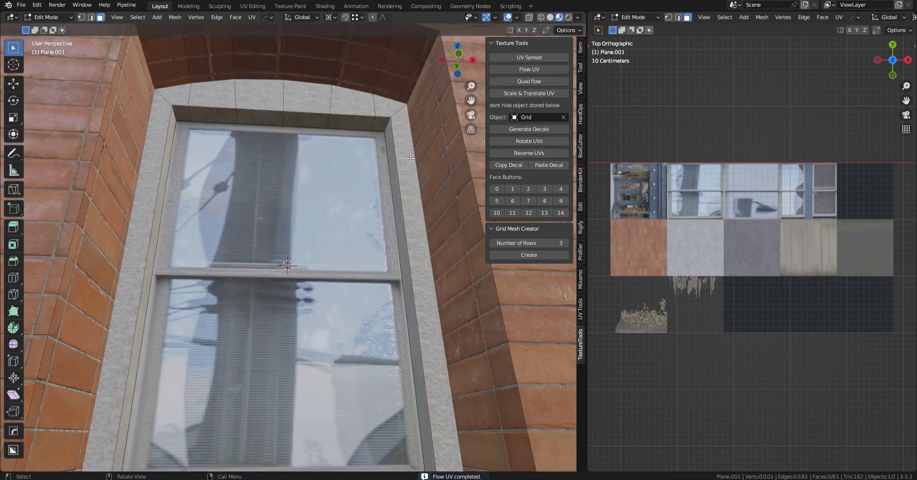
- Remove the surplus edges around the window and reposition the sill geometry below it along Z
{"action": "scroll", "coordinate": [458, 140], "scroll_direction": "down", "scroll_amount": 5}
{"action": "scroll", "coordinate": [267, 301], "scroll_direction": "up", "scroll_amount": 5}
{"action": "left_click", "coordinate": [213, 306], "text": "alt"}
{"action": "right_click", "coordinate": [338, 299]}
{"action": "left_click", "coordinate": [353, 241]}
{"action": "middle_click_drag", "start_coordinate": [354, 241], "coordinate": [388, 298]}
{"action": "key", "text": "g"}
{"action": "key", "text": "z"}
{"action": "left_click", "coordinate": [320, 282]}
{"action": "left_click", "coordinate": [320, 268]}
{"action": "left_click", "coordinate": [367, 303]}
- Resize the face below the window along X and to 0.869 along Z, and extrude it about 0.088 m into a sill block
{"action": "key", "text": "s"}
{"action": "key", "text": "x"}
{"action": "left_click", "coordinate": [386, 289]}
{"action": "key", "text": "s"}
{"action": "key", "text": "z"}
{"action": "left_click", "coordinate": [384, 295]}
{"action": "key", "text": "e"}
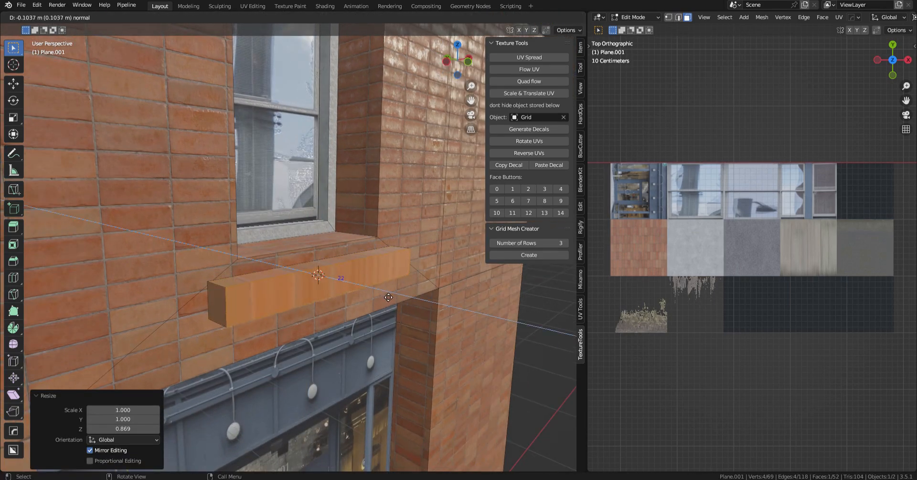
{"action": "left_click", "coordinate": [385, 295]}
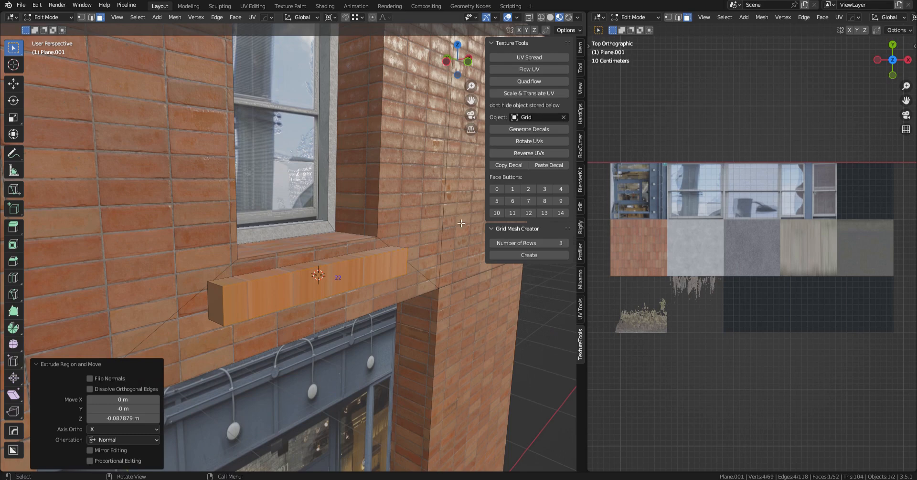
- Texture the sill's front face with the light concrete decal, scale its UVs to 3.46 by 0.22 and run UV Spread
{"action": "left_click", "coordinate": [350, 281]}
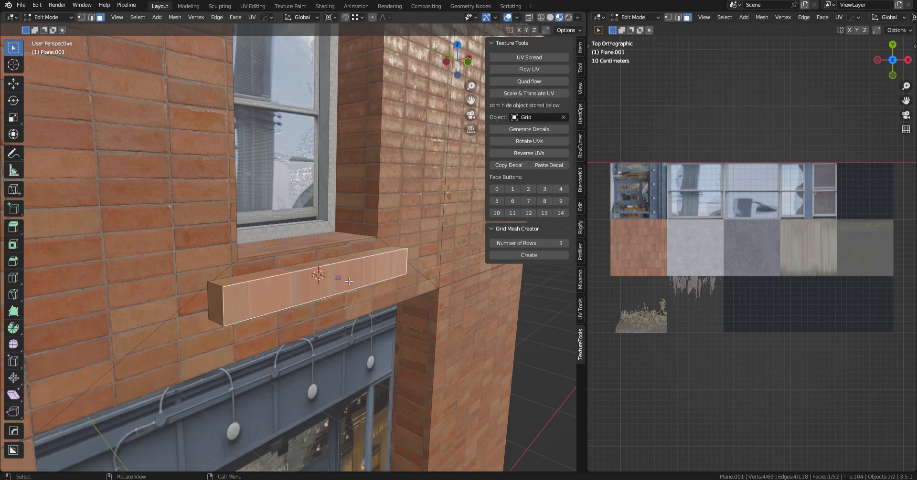
{"action": "left_click", "coordinate": [513, 201]}
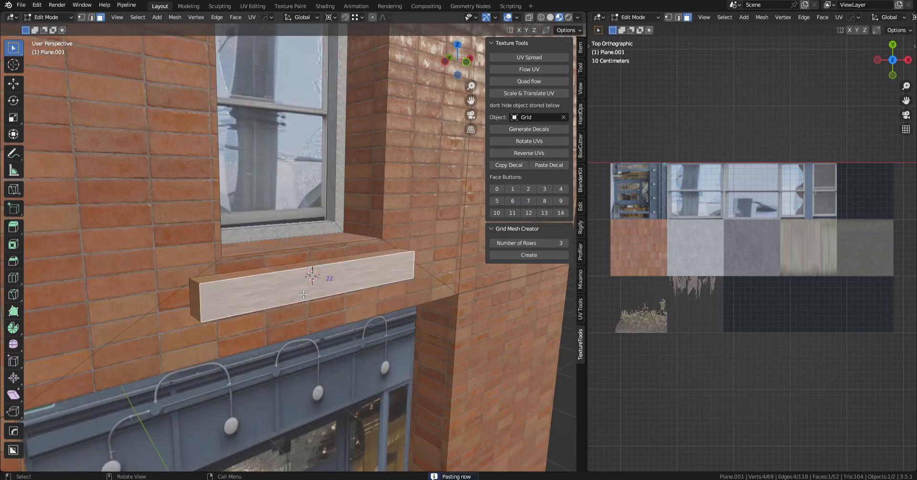
{"action": "scroll", "coordinate": [395, 299], "scroll_direction": "up", "scroll_amount": 3}
{"action": "mouse_move", "coordinate": [395, 299]}
{"action": "middle_mouse_down"}
{"action": "mouse_move", "coordinate": [380, 295]}
{"action": "mouse_move", "coordinate": [385, 289]}
{"action": "middle_mouse_up"}
{"action": "scroll", "coordinate": [382, 294], "scroll_direction": "up", "scroll_amount": 2}
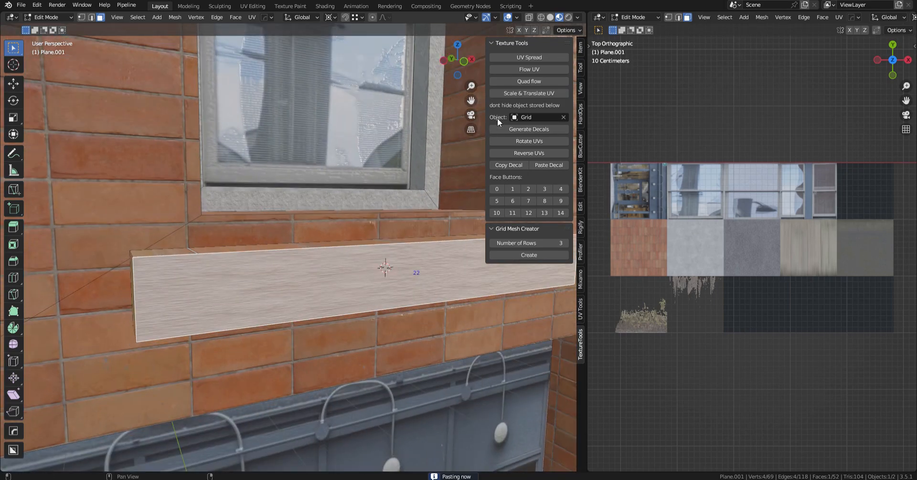
{"action": "left_click", "coordinate": [527, 94]}
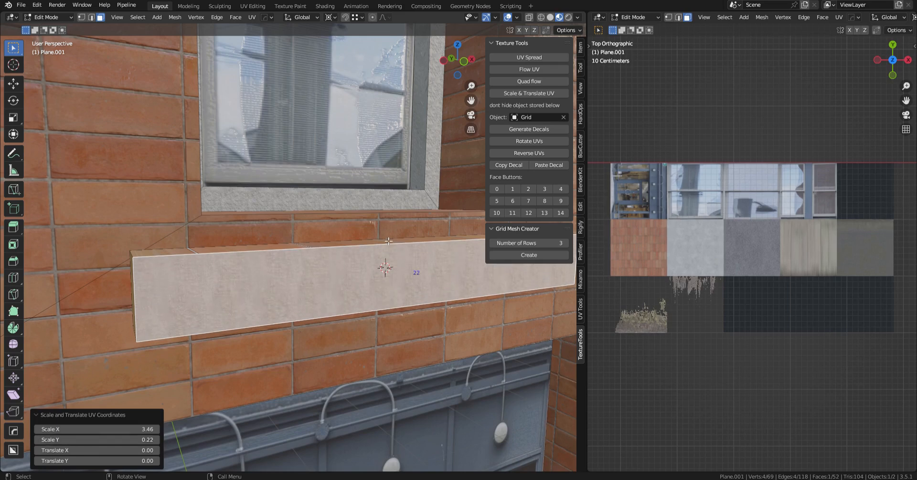
{"action": "middle_click_drag", "start_coordinate": [388, 241], "coordinate": [477, 238]}
{"action": "left_click", "coordinate": [545, 59]}
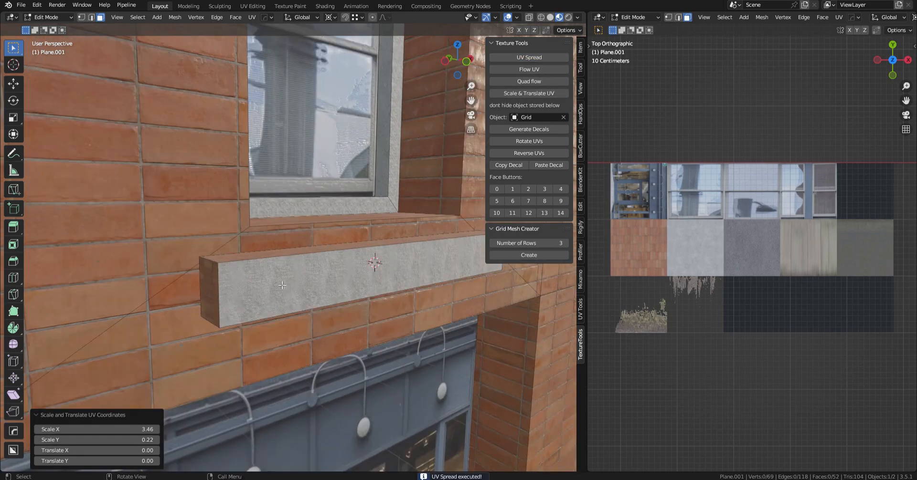
- Mark the four short depth edges at the ends of the sill block as seams
{"action": "left_click", "coordinate": [354, 246]}
{"action": "mouse_move", "coordinate": [291, 302]}
{"action": "middle_mouse_down"}
{"action": "mouse_move", "coordinate": [308, 312]}
{"action": "mouse_move", "coordinate": [285, 296]}
{"action": "middle_mouse_up"}
{"action": "key", "text": "ctrl+KP_Add"}
{"action": "scroll", "coordinate": [308, 312], "scroll_direction": "down", "scroll_amount": 1}
{"action": "scroll", "coordinate": [308, 314], "scroll_direction": "up", "scroll_amount": 1}
{"action": "left_click", "coordinate": [285, 297], "text": "ctrl"}
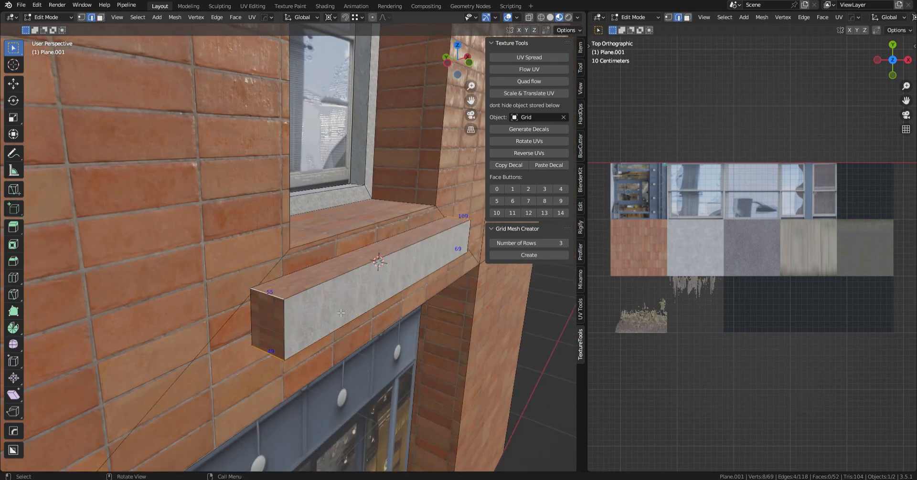
{"action": "middle_click_drag", "start_coordinate": [355, 331], "coordinate": [349, 329]}
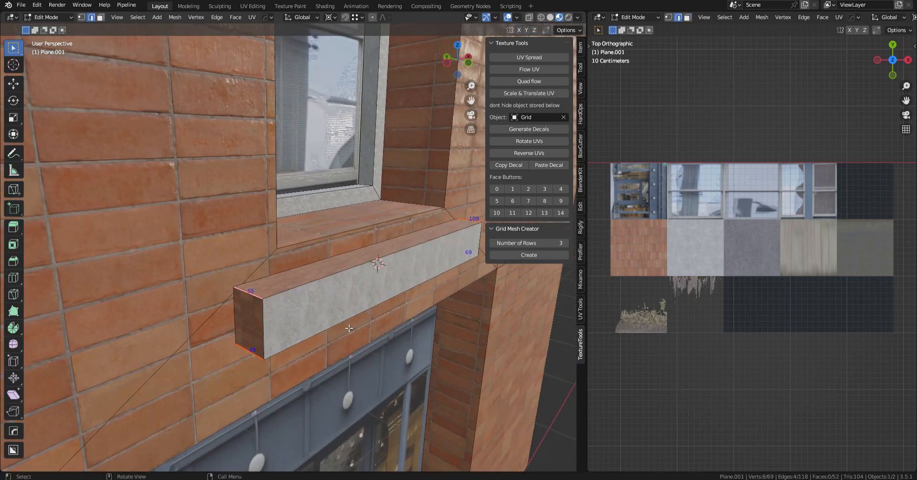
- Flow the sill front's concrete UVs onto its adjoining top, bottom and end faces
{"action": "left_click", "coordinate": [332, 307]}
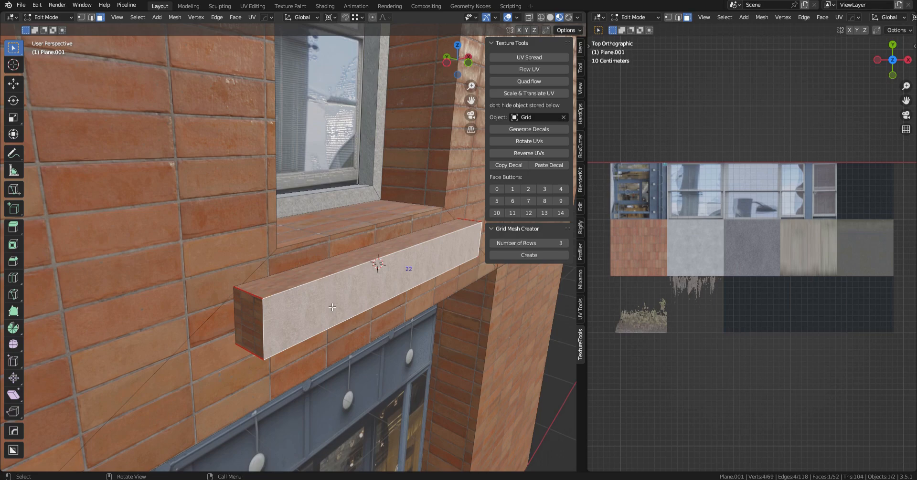
{"action": "key", "text": "ctrl+KP_Add"}
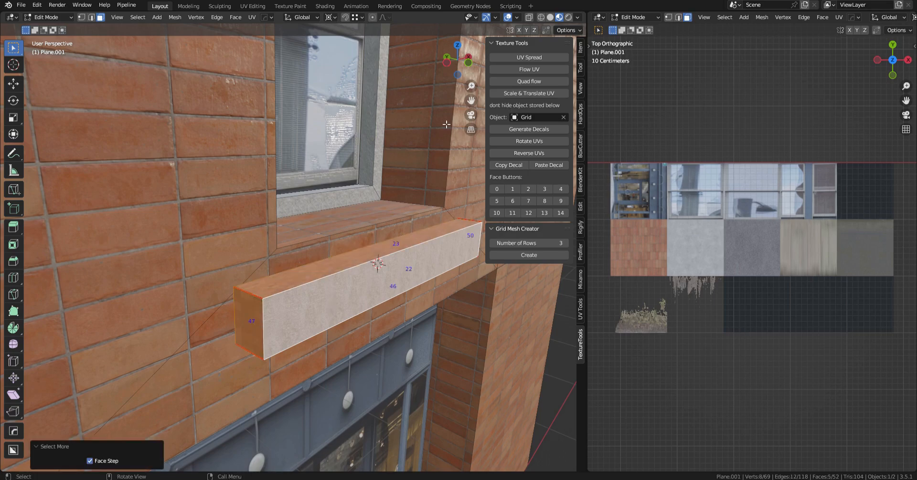
{"action": "left_click", "coordinate": [541, 71]}
- Flow the brick UVs across the wall faces above the window arch
{"action": "scroll", "coordinate": [334, 205], "scroll_direction": "down", "scroll_amount": 4}
{"action": "middle_click_drag", "start_coordinate": [334, 206], "coordinate": [297, 183]}
{"action": "scroll", "coordinate": [303, 213], "scroll_direction": "up", "scroll_amount": 5}
{"action": "middle_click_drag", "start_coordinate": [304, 215], "coordinate": [351, 266]}
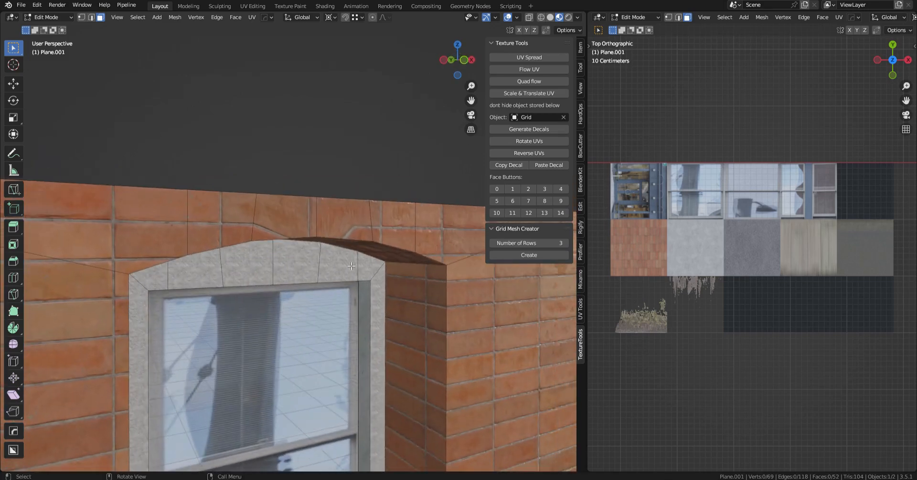
{"action": "left_click", "coordinate": [223, 215], "text": "ctrl"}
{"action": "left_click", "coordinate": [148, 217], "text": "shift"}
{"action": "left_click", "coordinate": [528, 70]}
{"action": "middle_click_drag", "start_coordinate": [353, 139], "coordinate": [402, 229]}
- Extrude the edges along the top of the wall outward to form a ledge
{"action": "scroll", "coordinate": [362, 170], "scroll_direction": "down", "scroll_amount": 4}
{"action": "key", "text": "Tab"}
{"action": "key", "text": "Tab"}
{"action": "scroll", "coordinate": [402, 229], "scroll_direction": "down", "scroll_amount": 4}
{"action": "key", "text": "2"}
{"action": "left_click", "coordinate": [206, 218]}
{"action": "left_click", "coordinate": [356, 237], "text": "ctrl"}
{"action": "key", "text": "e"}
{"action": "middle_click_drag", "start_coordinate": [340, 233], "coordinate": [341, 281]}
{"action": "left_click", "coordinate": [398, 238]}
- Extrude the ledge's outer edges upward along Z to form the cornice face
{"action": "key", "text": "e"}
{"action": "key", "text": "z"}
{"action": "left_click", "coordinate": [384, 205]}
- Dissolve the surplus divisions across the cornice's underside and front faces
{"action": "scroll", "coordinate": [346, 225], "scroll_direction": "up", "scroll_amount": 3}
{"action": "scroll", "coordinate": [341, 281], "scroll_direction": "down", "scroll_amount": 3}
{"action": "left_click", "coordinate": [334, 286]}
{"action": "key", "text": "ctrl+KP_Add"}
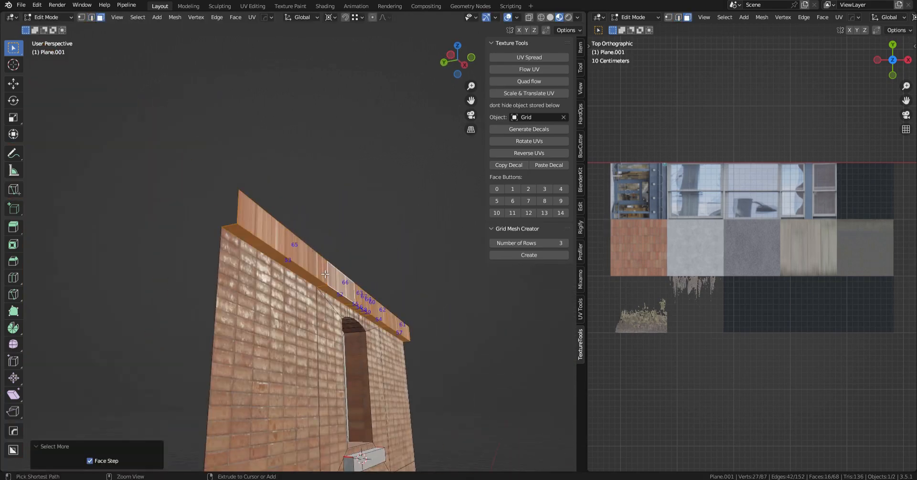
{"action": "key", "text": "x"}
{"action": "left_click", "coordinate": [340, 298]}
- Bevel the cornice's lower outer edge into a stepped profile
{"action": "scroll", "coordinate": [345, 293], "scroll_direction": "up", "scroll_amount": 2}
{"action": "key", "text": "2"}
{"action": "left_click", "coordinate": [370, 316]}
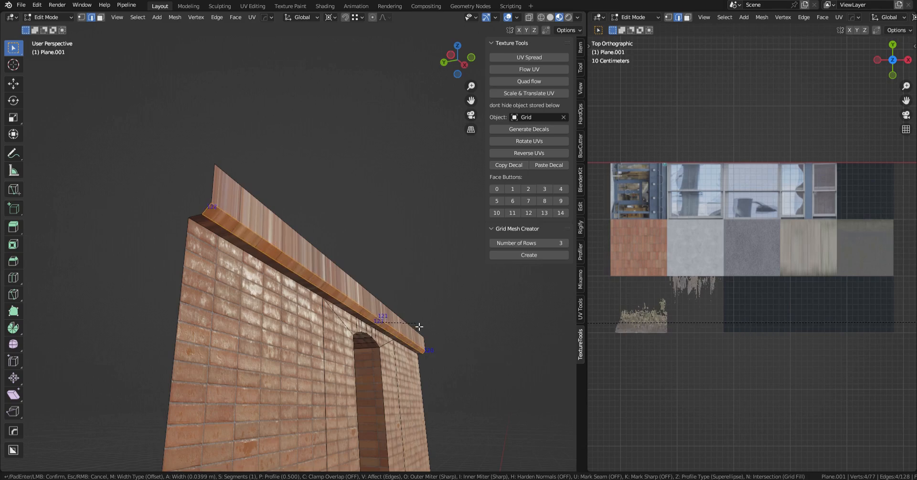
{"action": "left_click", "coordinate": [314, 303]}
{"action": "left_click_drag", "start_coordinate": [126, 336], "coordinate": [88, 335]}
- Texture the cornice's upper front band with the light concrete decal and rescale its UVs
{"action": "middle_click_drag", "start_coordinate": [351, 277], "coordinate": [432, 310]}
{"action": "key", "text": "3"}
{"action": "left_click", "coordinate": [441, 292]}
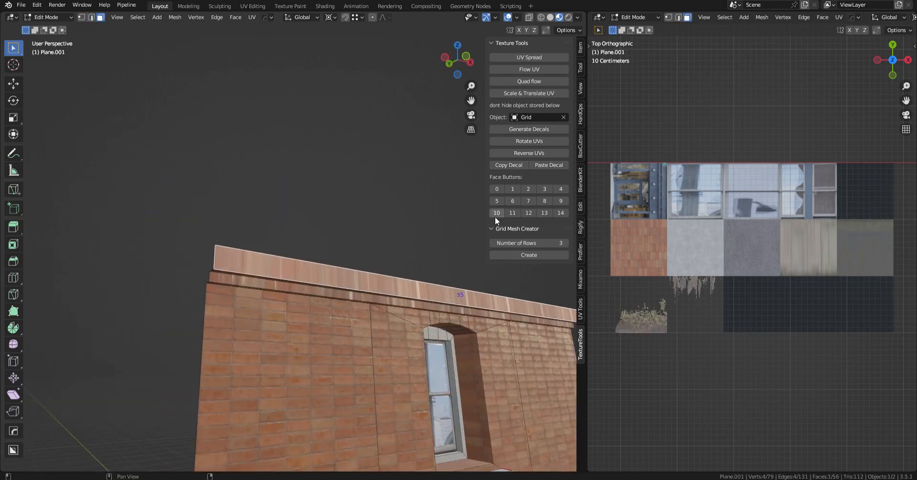
{"action": "left_click", "coordinate": [501, 191]}
{"action": "scroll", "coordinate": [430, 239], "scroll_direction": "up", "scroll_amount": 4}
{"action": "left_click", "coordinate": [543, 95]}
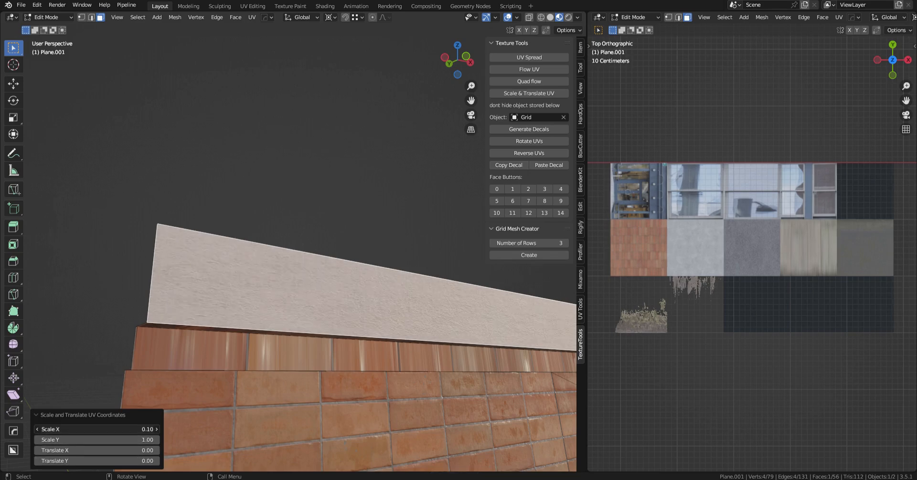
- Flow the concrete UVs from the upper cornice band onto the stepped faces below it
{"action": "middle_click_drag", "start_coordinate": [268, 382], "coordinate": [410, 229], "text": "shift"}
{"action": "left_click", "coordinate": [334, 195]}
{"action": "left_click", "coordinate": [335, 234], "text": "ctrl"}
{"action": "left_click", "coordinate": [501, 191]}
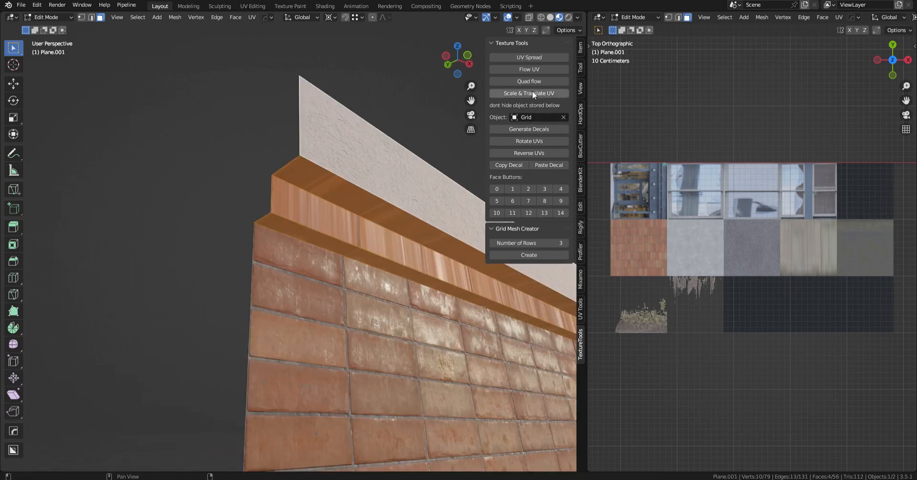
{"action": "left_click", "coordinate": [530, 70]}
{"action": "key", "text": "alt+a"}
- Scale the UVs of the concrete floor face in front of the shopfront doors to 2.17 by 1.15
{"action": "scroll", "coordinate": [382, 248], "scroll_direction": "down", "scroll_amount": 8}
{"action": "middle_click_drag", "start_coordinate": [387, 277], "coordinate": [382, 340]}
{"action": "scroll", "coordinate": [343, 399], "scroll_direction": "up", "scroll_amount": 9}
{"action": "middle_click_drag", "start_coordinate": [306, 354], "coordinate": [416, 311], "text": "shift"}
{"action": "left_click", "coordinate": [415, 300]}
{"action": "left_click", "coordinate": [535, 94]}
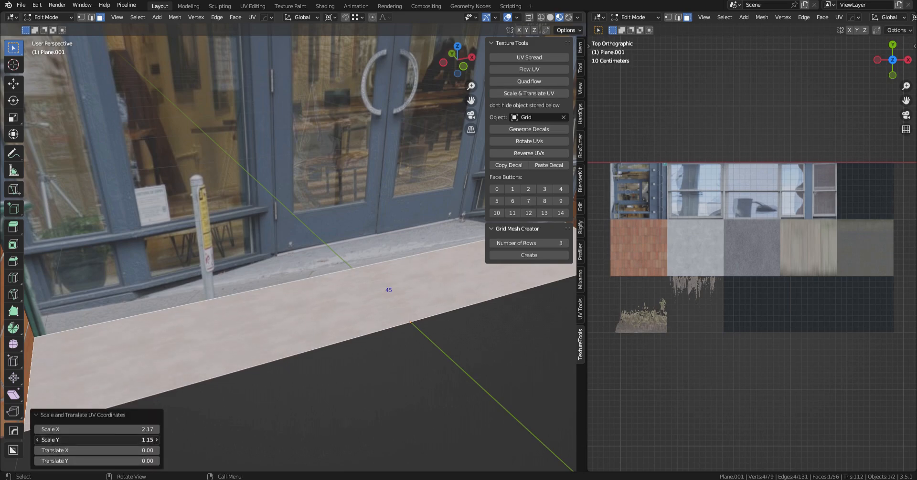
- Extrude the bottom edge of the brick wall outward along Y to create a pavement face
{"action": "scroll", "coordinate": [270, 345], "scroll_direction": "down", "scroll_amount": 9}
{"action": "scroll", "coordinate": [270, 345], "scroll_direction": "up", "scroll_amount": 3}
{"action": "middle_click_drag", "start_coordinate": [271, 345], "coordinate": [320, 342], "text": "shift"}
{"action": "key", "text": "2"}
{"action": "left_click", "coordinate": [258, 286]}
{"action": "middle_click_drag", "start_coordinate": [250, 254], "coordinate": [324, 333]}
{"action": "key", "text": "e"}
{"action": "key", "text": "y"}
{"action": "left_click", "coordinate": [433, 417]}
- Texture the pavement face with the dark grey concrete decal
{"action": "key", "text": "3"}
{"action": "left_click", "coordinate": [351, 334]}
{"action": "middle_click_drag", "start_coordinate": [344, 260], "coordinate": [306, 286]}
{"action": "left_click", "coordinate": [529, 201]}
- Extrude the pavement's outer edge into a narrow curb strip
{"action": "scroll", "coordinate": [349, 282], "scroll_direction": "up", "scroll_amount": 3}
{"action": "key", "text": "2"}
{"action": "left_click", "coordinate": [314, 329]}
{"action": "middle_click_drag", "start_coordinate": [267, 315], "coordinate": [368, 333]}
{"action": "key", "text": "e"}
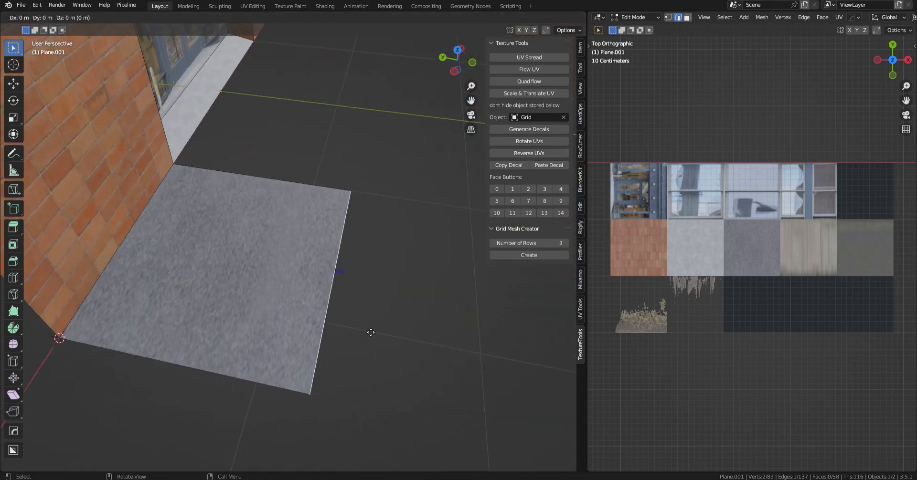
{"action": "left_click", "coordinate": [419, 346]}
- Split off the ground faces in front of the wall and raise them along Z
{"action": "key", "text": "3"}
{"action": "middle_click_drag", "start_coordinate": [336, 296], "coordinate": [298, 270]}
{"action": "left_click_drag", "start_coordinate": [320, 282], "coordinate": [380, 320]}
{"action": "key", "text": "g"}
{"action": "key", "text": "z"}
{"action": "right_click", "coordinate": [377, 306]}
{"action": "key", "text": "y"}
{"action": "key", "text": "g"}
{"action": "key", "text": "z"}
{"action": "left_click", "coordinate": [377, 279]}
- Extrude the curb strip's outer edge downward along Z to form the curb's front face
{"action": "middle_click_drag", "start_coordinate": [380, 282], "coordinate": [349, 296]}
{"action": "key", "text": "2"}
{"action": "left_click", "coordinate": [406, 257]}
{"action": "scroll", "coordinate": [406, 260], "scroll_direction": "down", "scroll_amount": 3}
{"action": "key", "text": "e"}
{"action": "key", "text": "z"}
{"action": "left_click", "coordinate": [387, 268]}
- Texture the top of the curb strip with the pale striped decal and rotate its UVs along the strip
{"action": "key", "text": "3"}
{"action": "left_click", "coordinate": [336, 270]}
{"action": "left_click", "coordinate": [544, 202]}
{"action": "scroll", "coordinate": [351, 301], "scroll_direction": "up", "scroll_amount": 4}
{"action": "left_click", "coordinate": [545, 142]}
- Flow the curb top's UVs onto the curb's front face and adjust their rotation
{"action": "scroll", "coordinate": [378, 288], "scroll_direction": "down", "scroll_amount": 4}
{"action": "mouse_move", "coordinate": [279, 275]}
{"action": "middle_mouse_down"}
{"action": "mouse_move", "coordinate": [305, 271]}
{"action": "mouse_move", "coordinate": [275, 263]}
{"action": "middle_mouse_up"}
{"action": "left_click", "coordinate": [305, 269]}
{"action": "left_click", "coordinate": [495, 71]}
{"action": "scroll", "coordinate": [277, 263], "scroll_direction": "up", "scroll_amount": 1}
{"action": "left_click", "coordinate": [513, 200]}
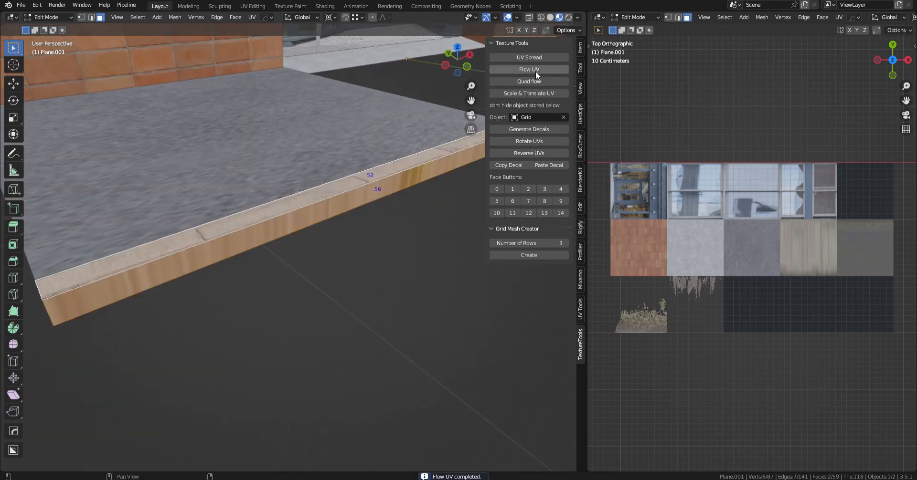
{"action": "left_click", "coordinate": [536, 72]}
{"action": "scroll", "coordinate": [191, 258], "scroll_direction": "up", "scroll_amount": 3}
{"action": "mouse_move", "coordinate": [183, 261]}
{"action": "middle_mouse_down", "text": "shift"}
{"action": "mouse_move", "coordinate": [296, 272]}
{"action": "mouse_move", "coordinate": [314, 285]}
{"action": "mouse_move", "coordinate": [316, 316]}
{"action": "mouse_move", "coordinate": [305, 282]}
{"action": "middle_mouse_up", "text": "shift"}
{"action": "left_click", "coordinate": [540, 142]}
{"action": "left_click", "coordinate": [342, 274]}
{"action": "scroll", "coordinate": [342, 274], "scroll_direction": "down", "scroll_amount": 3}
- Duplicate the curb's end corner vertex inward along Y and snap the 3D cursor to the copy
{"action": "key", "text": "1"}
{"action": "scroll", "coordinate": [311, 288], "scroll_direction": "up", "scroll_amount": 2}
{"action": "left_click", "coordinate": [292, 320]}
{"action": "key", "text": "shift+d"}
{"action": "key", "text": "y"}
{"action": "left_click", "coordinate": [317, 279]}
{"action": "key", "text": "shift+s"}
- Adjust the UV scale of the large grey pavement face with Scale & Translate UV
{"action": "scroll", "coordinate": [309, 309], "scroll_direction": "down", "scroll_amount": 1}
{"action": "scroll", "coordinate": [313, 311], "scroll_direction": "down", "scroll_amount": 2}
{"action": "key", "text": "3"}
{"action": "left_click", "coordinate": [251, 261]}
{"action": "left_click", "coordinate": [530, 94]}
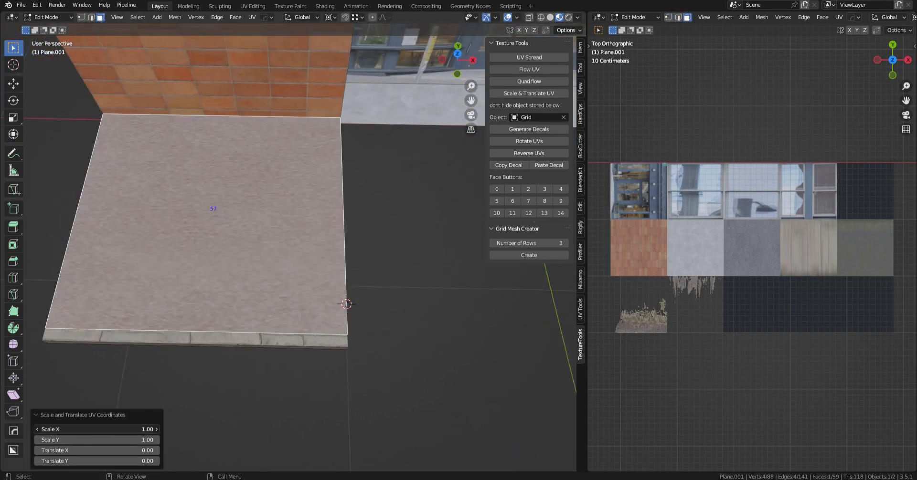
- Delete the duplicated helper vertex beside the pavement corner
{"action": "key", "text": "1"}
{"action": "left_click", "coordinate": [326, 306]}
{"action": "key", "text": "x"}
{"action": "left_click", "coordinate": [319, 220]}
- Spin the curb's end edges -90° around the 3D cursor in 12 steps to form a rounded curb corner
{"action": "key", "text": "2"}
{"action": "left_click", "coordinate": [315, 354], "text": "ctrl"}
{"action": "middle_click_drag", "start_coordinate": [315, 372], "coordinate": [314, 324]}
{"action": "key", "text": "alt+r"}
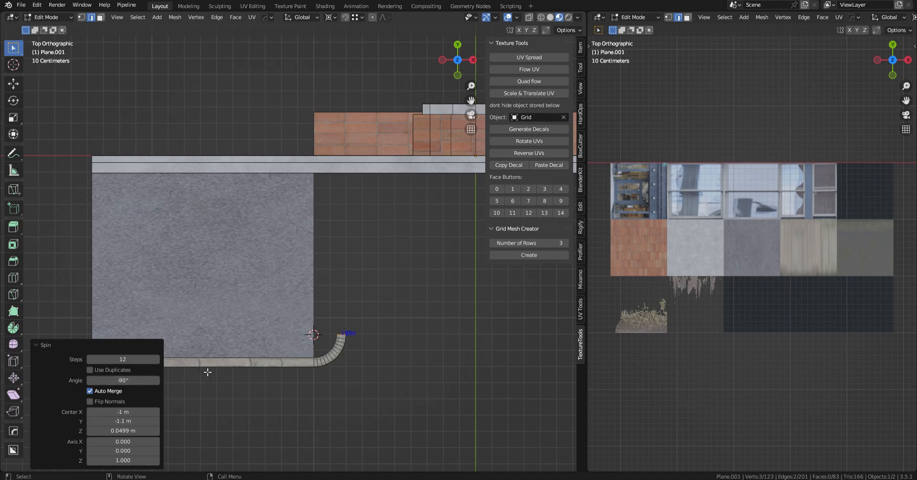
- Apply Quad flow to the rounded curb's top faces, with the straight curb's top face as the active reference
{"action": "scroll", "coordinate": [364, 371], "scroll_direction": "up", "scroll_amount": 2}
{"action": "middle_click_drag", "start_coordinate": [364, 370], "coordinate": [368, 306], "text": "shift"}
{"action": "scroll", "coordinate": [377, 315], "scroll_direction": "up", "scroll_amount": 2}
{"action": "middle_click_drag", "start_coordinate": [392, 335], "coordinate": [354, 302]}
{"action": "scroll", "coordinate": [341, 293], "scroll_direction": "up", "scroll_amount": 3}
{"action": "key", "text": "3"}
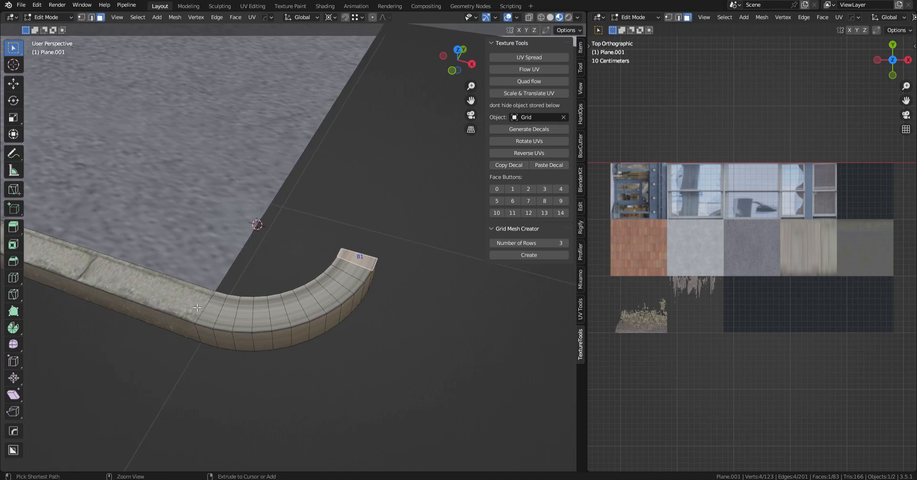
{"action": "left_click", "coordinate": [197, 308], "text": "ctrl"}
{"action": "left_click", "coordinate": [164, 301], "text": "shift"}
{"action": "left_click", "coordinate": [165, 300], "text": "shift"}
{"action": "left_click", "coordinate": [519, 82]}
{"action": "middle_click_drag", "start_coordinate": [382, 248], "coordinate": [394, 224]}
{"action": "middle_click_drag", "start_coordinate": [419, 169], "coordinate": [380, 173]}
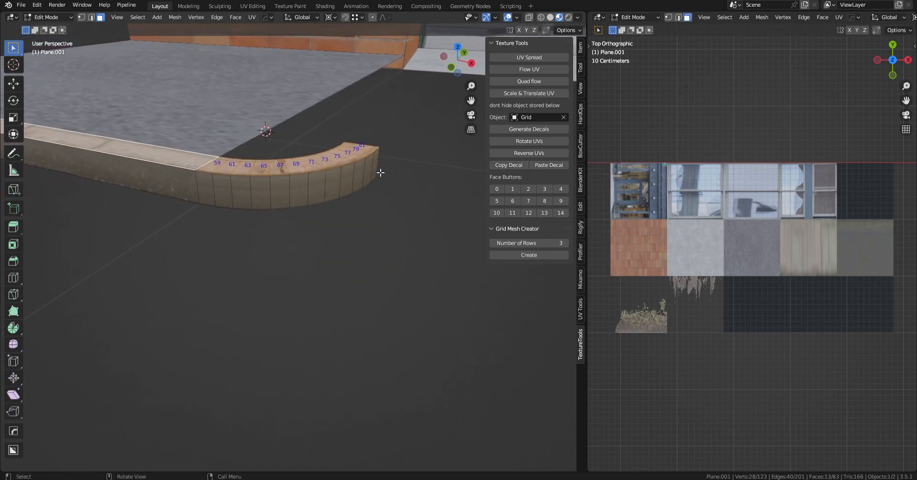
- Select the rounded curb's outer side faces with the straight side face active and apply Quad flow
{"action": "left_click", "coordinate": [378, 167]}
{"action": "left_click", "coordinate": [189, 185], "text": "ctrl"}
{"action": "left_click", "coordinate": [185, 191], "text": "shift"}
{"action": "left_click", "coordinate": [184, 192], "text": "shift"}
- Extrude the rounded curb's end edges along Y back to the building wall
{"action": "middle_click_drag", "start_coordinate": [420, 143], "coordinate": [294, 342]}
{"action": "key", "text": "2"}
{"action": "left_click", "coordinate": [294, 304]}
{"action": "left_click", "coordinate": [298, 317], "text": "ctrl"}
{"action": "key", "text": "e"}
{"action": "key", "text": "y"}
{"action": "left_click", "coordinate": [373, 208]}
- Fill the gap between the pavement and the extended curb with a face and apply Flow UV to it
{"action": "left_click", "coordinate": [311, 294]}
{"action": "left_click", "coordinate": [292, 266], "text": "ctrl"}
{"action": "key", "text": "f"}
{"action": "key", "text": "3"}
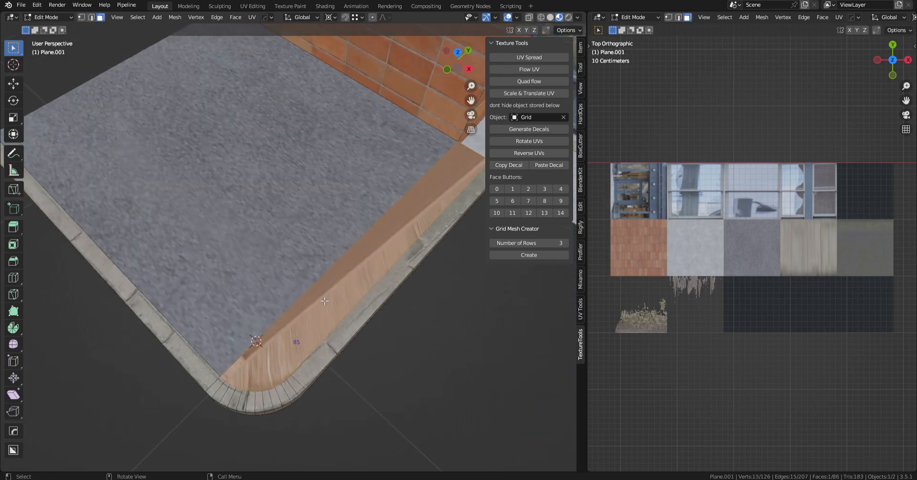
{"action": "left_click", "coordinate": [529, 70]}
- Extrude the straight curb's lower outer edge along Y, away from the building, to form a wide road face
{"action": "key", "text": "2"}
{"action": "middle_click_drag", "start_coordinate": [352, 243], "coordinate": [326, 291]}
{"action": "left_click", "coordinate": [325, 288]}
{"action": "key", "text": "e"}
{"action": "key", "text": "y"}
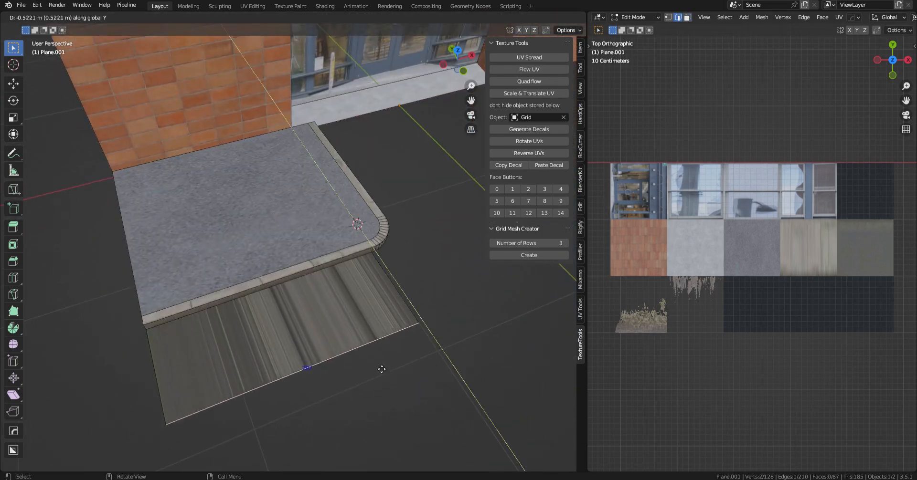
{"action": "left_click", "coordinate": [389, 409]}
- Rotate the UVs of the new road face in front of the curb
{"action": "middle_click_drag", "start_coordinate": [389, 409], "coordinate": [380, 285]}
{"action": "key", "text": "3"}
{"action": "left_click", "coordinate": [341, 330]}
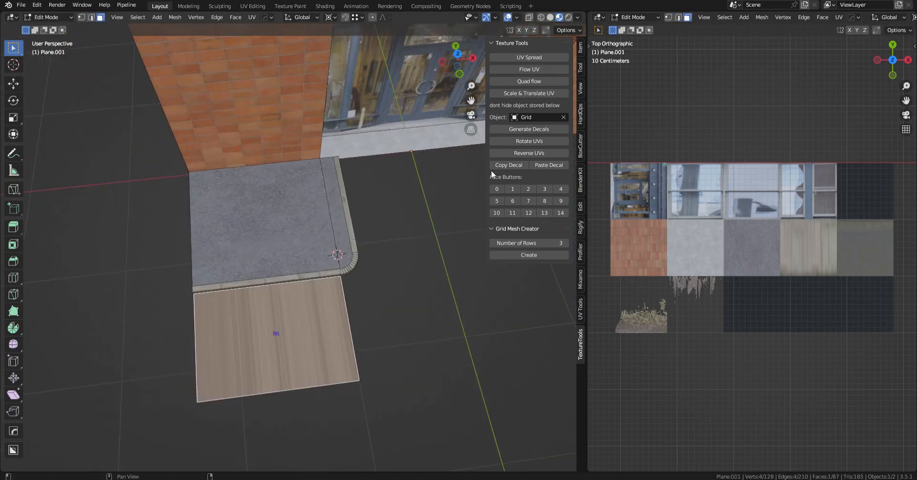
{"action": "key", "text": "KP_Decimal"}
{"action": "left_click", "coordinate": [529, 142]}
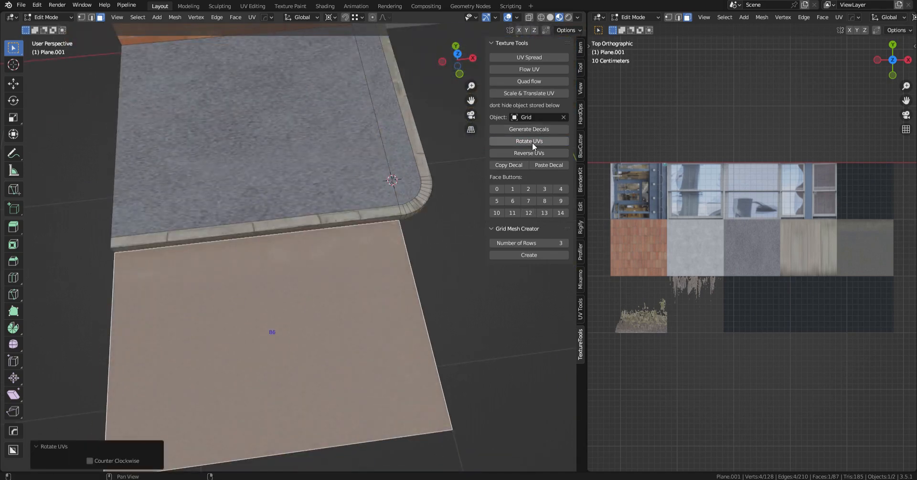
- Spin the road face's end edge -90° around the 3D cursor so the road wraps the rounded curb
{"action": "middle_click_drag", "start_coordinate": [415, 321], "coordinate": [412, 325]}
{"action": "key", "text": "2"}
{"action": "left_click", "coordinate": [400, 325]}
{"action": "key", "text": "KP_7"}
{"action": "key", "text": "alt+e"}
{"action": "left_click", "coordinate": [343, 296]}
{"action": "left_click", "coordinate": [132, 381]}
{"action": "type", "text": "-90"}
{"action": "key", "text": "Return"}
- Extrude the spun road's end edge along Y up to the doorway step
{"action": "middle_click_drag", "start_coordinate": [306, 225], "coordinate": [331, 190]}
{"action": "key", "text": "e"}
{"action": "key", "text": "y"}
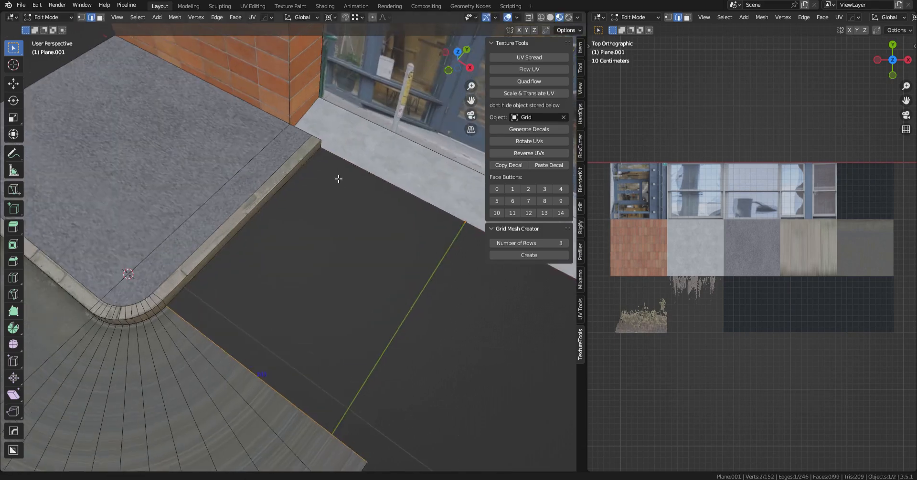
{"action": "left_click", "coordinate": [325, 157]}
- Select the run of road faces around the curb and adjust their UVs with Scale & Translate UV
{"action": "key", "text": "3"}
{"action": "left_click", "coordinate": [348, 273]}
{"action": "left_click", "coordinate": [148, 305], "text": "ctrl"}
{"action": "left_click", "coordinate": [535, 97]}
{"action": "middle_click_drag", "start_coordinate": [268, 415], "coordinate": [303, 449]}
{"action": "left_click", "coordinate": [302, 454]}
- Select the linked pavement, curb and road geometry and move it along X to align with the doorway's side
{"action": "middle_click_drag", "start_coordinate": [234, 340], "coordinate": [300, 199]}
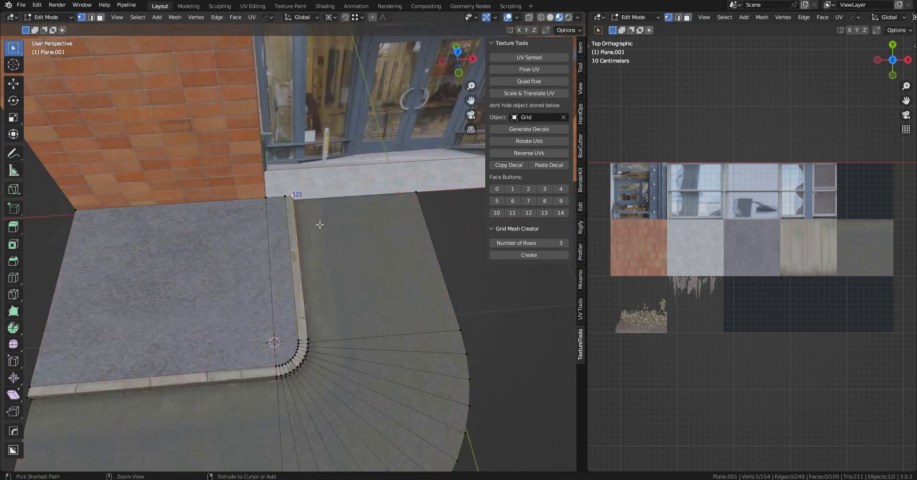
{"action": "key", "text": "1"}
{"action": "key", "text": "ctrl+l"}
{"action": "scroll", "coordinate": [312, 197], "scroll_direction": "up", "scroll_amount": 2}
{"action": "key", "text": "g"}
{"action": "key", "text": "x"}
{"action": "right_click", "coordinate": [308, 191]}
{"action": "left_click", "coordinate": [566, 31]}
{"action": "left_click", "coordinate": [562, 47]}
{"action": "key", "text": "g"}
{"action": "key", "text": "x"}
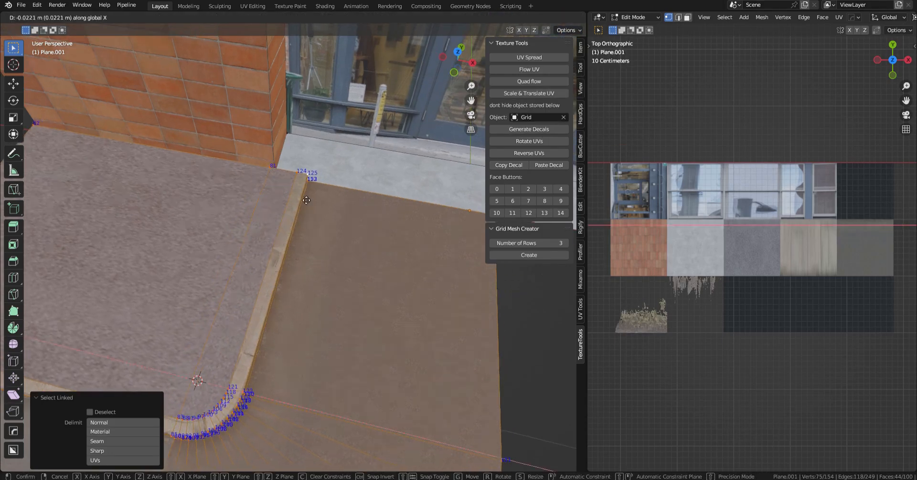
{"action": "left_click", "coordinate": [282, 193]}
{"action": "left_click", "coordinate": [568, 32]}
- Snap the 3D cursor to the world origin and mirror a duplicate of the pavement half with an X scale of -1
{"action": "scroll", "coordinate": [329, 201], "scroll_direction": "down", "scroll_amount": 5}
{"action": "key", "text": "shift+s"}
{"action": "left_click", "coordinate": [330, 256]}
{"action": "key", "text": "l"}
{"action": "key", "text": "shift+d"}
{"action": "key", "text": "s"}
{"action": "key", "text": "x"}
{"action": "key", "text": "minus"}
{"action": "key", "text": "1"}
{"action": "key", "text": "Return"}
- Move the mirrored pavement half along X to align with the opposite side of the doorway
{"action": "scroll", "coordinate": [352, 260], "scroll_direction": "up", "scroll_amount": 5}
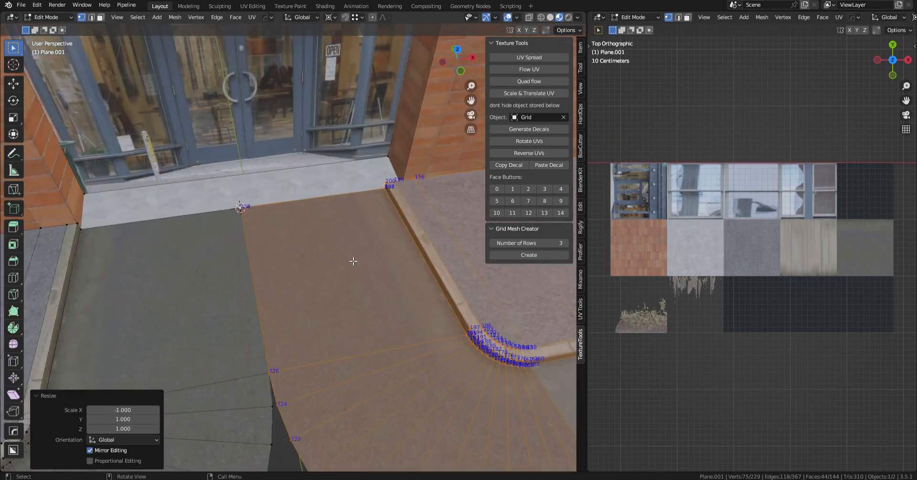
{"action": "key", "text": "g"}
{"action": "key", "text": "x"}
{"action": "left_click", "coordinate": [372, 225]}
- Bridge the gap between the two road halves' facing straight edges with a face
{"action": "scroll", "coordinate": [339, 266], "scroll_direction": "down", "scroll_amount": 4}
{"action": "key", "text": "2"}
{"action": "left_click", "coordinate": [297, 277]}
{"action": "left_click", "coordinate": [289, 297], "text": "shift"}
{"action": "middle_click_drag", "start_coordinate": [291, 300], "coordinate": [327, 299], "text": "shift"}
{"action": "left_click", "coordinate": [567, 31]}
{"action": "key", "text": "f"}
- Select the central road face together with its neighbouring road faces and apply Quad flow
{"action": "scroll", "coordinate": [329, 301], "scroll_direction": "up", "scroll_amount": 4}
{"action": "key", "text": "3"}
{"action": "left_click", "coordinate": [346, 289]}
{"action": "left_click", "coordinate": [306, 285], "text": "shift"}
{"action": "left_click", "coordinate": [461, 168], "text": "shift"}
{"action": "left_click", "coordinate": [460, 168], "text": "shift"}
{"action": "left_click", "coordinate": [544, 84]}
- Fill the flared gap between the road's curved edges with faces and apply Quad flow along them
{"action": "key", "text": "2"}
{"action": "scroll", "coordinate": [306, 332], "scroll_direction": "down", "scroll_amount": 5}
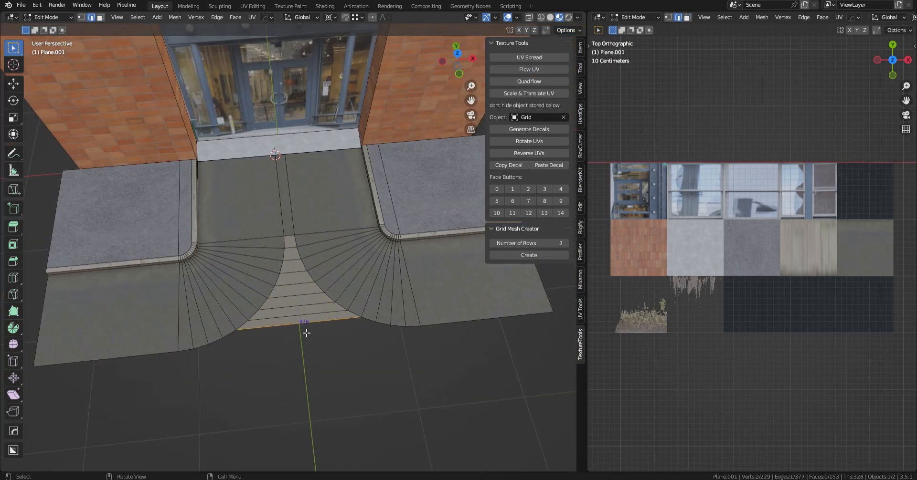
{"action": "scroll", "coordinate": [337, 348], "scroll_direction": "up", "scroll_amount": 4}
{"action": "left_click", "coordinate": [337, 398], "text": "ctrl"}
{"action": "left_click", "coordinate": [527, 84]}
- Merge the vertices selected along the curved road's central seam and apply Flow UV there
{"action": "middle_click_drag", "start_coordinate": [388, 319], "coordinate": [337, 293]}
{"action": "key", "text": "1"}
{"action": "left_click", "coordinate": [284, 204]}
{"action": "left_click", "coordinate": [322, 359], "text": "ctrl"}
{"action": "key", "text": "m"}
{"action": "left_click", "coordinate": [368, 393]}
{"action": "left_click", "coordinate": [541, 73]}
- Select the remaining faces at the road's centre and apply Flow UV to them
{"action": "middle_click_drag", "start_coordinate": [363, 336], "coordinate": [352, 278], "text": "shift"}
{"action": "left_click", "coordinate": [281, 222]}
{"action": "left_click", "coordinate": [399, 369], "text": "ctrl"}
{"action": "left_click", "coordinate": [334, 261], "text": "shift"}
{"action": "left_click", "coordinate": [535, 72]}
- Inspect the joined pavement and road in Object Mode
{"action": "scroll", "coordinate": [353, 277], "scroll_direction": "down", "scroll_amount": 2}
{"action": "middle_click_drag", "start_coordinate": [326, 334], "coordinate": [311, 312]}
{"action": "key", "text": "Tab"}
{"action": "scroll", "coordinate": [311, 312], "scroll_direction": "down", "scroll_amount": 3}
{"action": "middle_click_drag", "start_coordinate": [334, 360], "coordinate": [280, 336]}
{"action": "scroll", "coordinate": [319, 345], "scroll_direction": "up", "scroll_amount": 4}
{"action": "key", "text": "Tab"}
- Move the pavement's outer end vertices on one side along X to line up with the brick wall's edge
{"action": "scroll", "coordinate": [248, 335], "scroll_direction": "down", "scroll_amount": 2}
{"action": "middle_click_drag", "start_coordinate": [217, 354], "coordinate": [286, 301], "text": "shift"}
{"action": "left_click", "coordinate": [194, 467]}
{"action": "left_click", "coordinate": [262, 265], "text": "ctrl"}
{"action": "scroll", "coordinate": [267, 267], "scroll_direction": "up", "scroll_amount": 3}
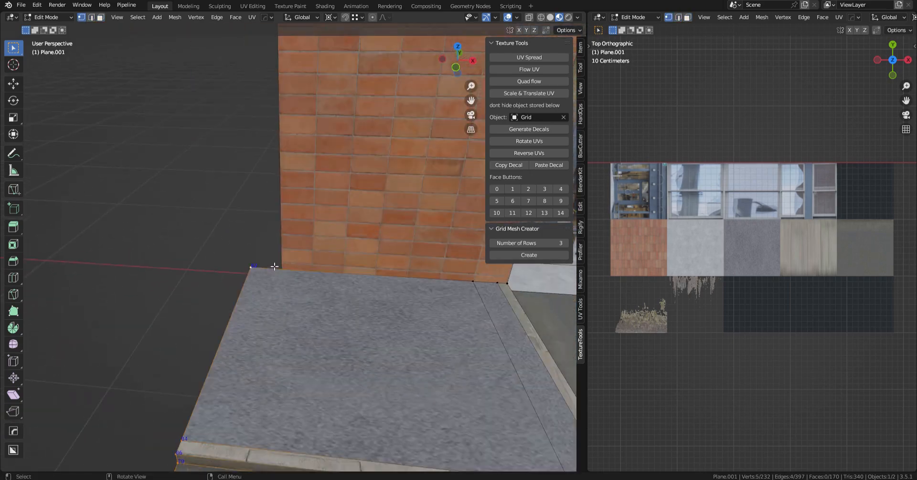
{"action": "key", "text": "g"}
{"action": "key", "text": "x"}
{"action": "left_click", "coordinate": [305, 270]}
- Move the opposite outer end vertices of the pavement and road along X to match the wall's other edge
{"action": "scroll", "coordinate": [301, 272], "scroll_direction": "down", "scroll_amount": 4}
{"action": "left_click", "coordinate": [465, 422]}
{"action": "left_click", "coordinate": [428, 253], "text": "ctrl"}
{"action": "middle_click_drag", "start_coordinate": [406, 291], "coordinate": [330, 286], "text": "shift"}
{"action": "key", "text": "g"}
{"action": "key", "text": "x"}
{"action": "left_click", "coordinate": [404, 275]}
{"action": "scroll", "coordinate": [315, 284], "scroll_direction": "up", "scroll_amount": 4}
{"action": "middle_click_drag", "start_coordinate": [330, 287], "coordinate": [287, 275]}
{"action": "key", "text": "3"}
{"action": "left_click", "coordinate": [277, 273]}
{"action": "left_click", "coordinate": [308, 270], "text": "shift"}
{"action": "scroll", "coordinate": [308, 270], "scroll_direction": "down", "scroll_amount": 6}
{"action": "left_click", "coordinate": [352, 297], "text": "shift"}
{"action": "middle_click_drag", "start_coordinate": [352, 297], "coordinate": [402, 291]}
- Snap the 3D cursor to the brick wall's bottom outer corner vertex
{"action": "key", "text": "1"}
{"action": "left_click", "coordinate": [245, 359]}
{"action": "key", "text": "shift+s"}
{"action": "middle_click_drag", "start_coordinate": [268, 305], "coordinate": [319, 302]}
- Duplicate the two lower brick wall faces beside the shopfront in place
{"action": "scroll", "coordinate": [335, 307], "scroll_direction": "up", "scroll_amount": 2}
{"action": "key", "text": "3"}
{"action": "left_click", "coordinate": [282, 268]}
{"action": "left_click", "coordinate": [396, 248], "text": "shift"}
{"action": "key", "text": "shift+d"}
{"action": "right_click", "coordinate": [416, 257]}
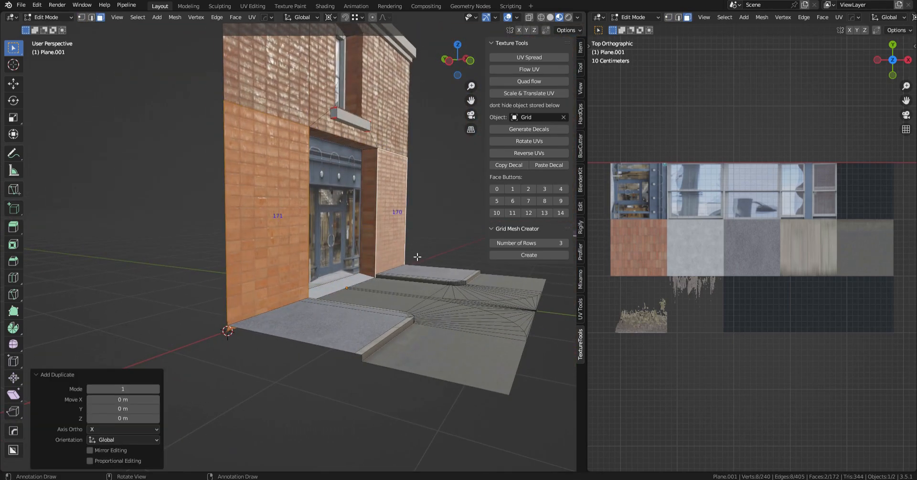
- Move the duplicated lower wall faces slightly along Y so they sit just in front of the brick wall
{"action": "left_click", "coordinate": [248, 339]}
{"action": "middle_click_drag", "start_coordinate": [308, 386], "coordinate": [525, 153], "text": "shift"}
{"action": "scroll", "coordinate": [358, 331], "scroll_direction": "up", "scroll_amount": 5}
{"action": "key", "text": "g"}
{"action": "key", "text": "y"}
{"action": "left_click", "coordinate": [356, 335]}
{"action": "scroll", "coordinate": [356, 336], "scroll_direction": "down", "scroll_amount": 3}
- Rotate the UVs of the two grass decal strips at the wall base, then scale them 1.63 and translate them 0.12 in X
{"action": "left_click", "coordinate": [528, 142]}
{"action": "middle_click_drag", "start_coordinate": [382, 239], "coordinate": [263, 248]}
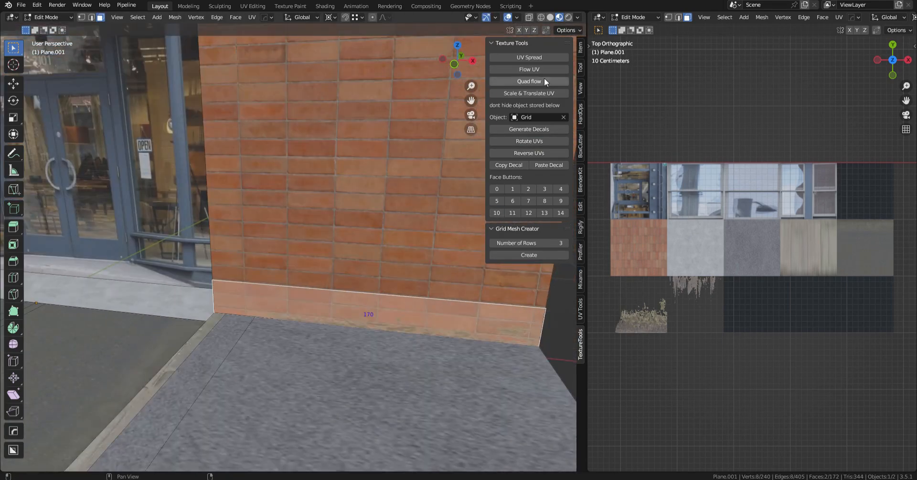
{"action": "left_click", "coordinate": [528, 93]}
{"action": "key", "text": "Return"}
{"action": "middle_click_drag", "start_coordinate": [302, 342], "coordinate": [191, 392]}
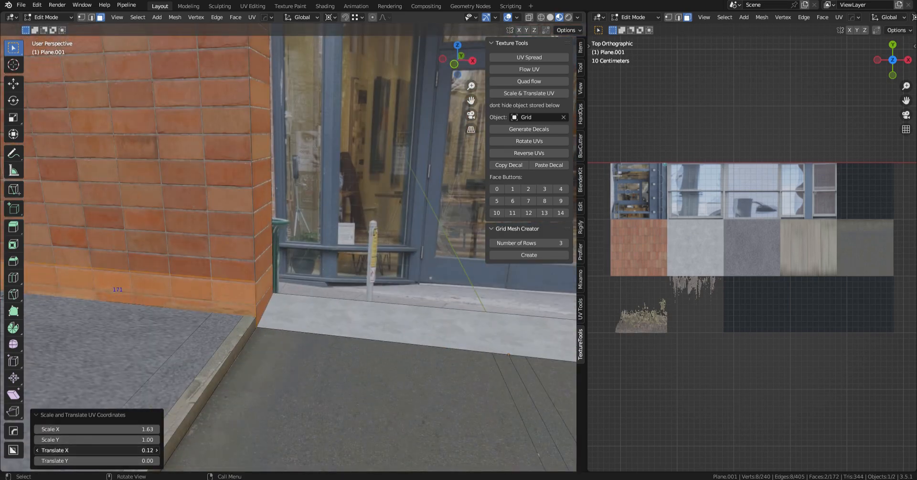
- Apply another UV scale and translate adjustment to the grass decal along the base of the brick wall
{"action": "middle_click_drag", "start_coordinate": [287, 239], "coordinate": [382, 224]}
{"action": "left_click", "coordinate": [382, 329]}
{"action": "left_click", "coordinate": [529, 93]}
- Move the top edge of the grass decal strip beside the shopfront vertically along Z
{"action": "middle_click_drag", "start_coordinate": [286, 286], "coordinate": [221, 320]}
{"action": "key", "text": "alt+a"}
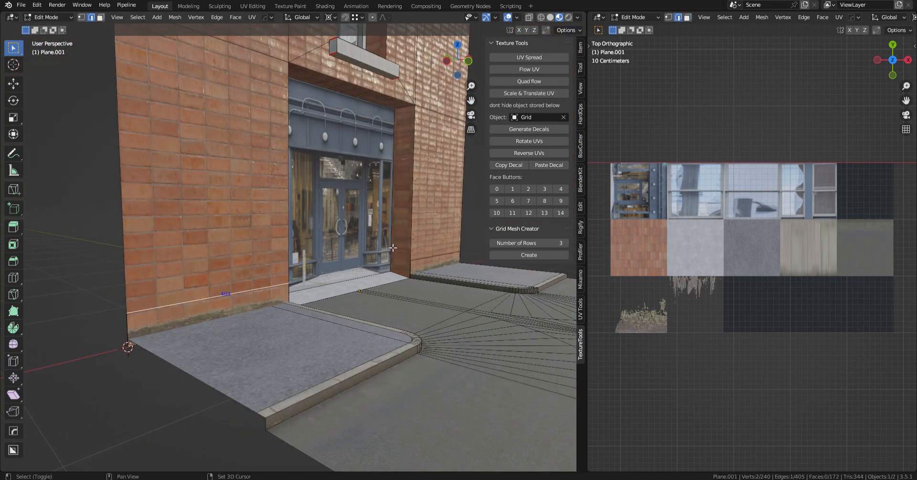
{"action": "key", "text": "g"}
{"action": "key", "text": "z"}
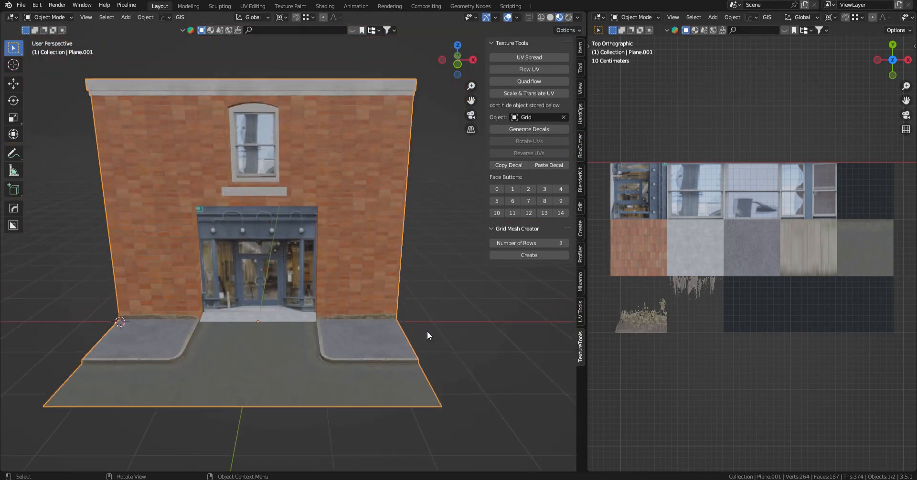